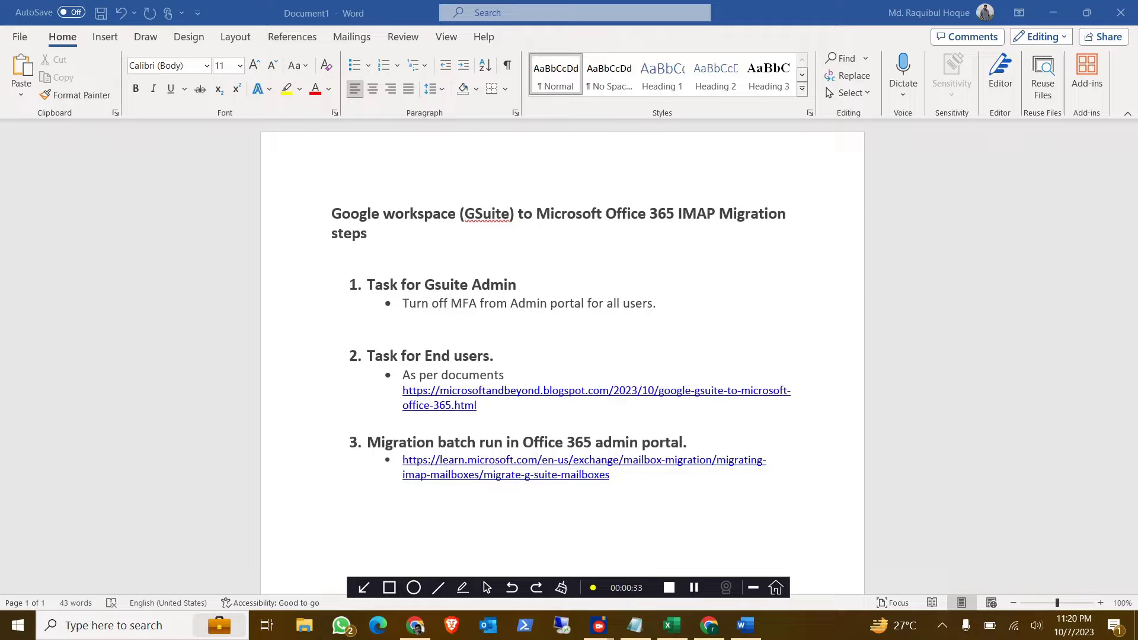
- Switch to Chrome, skim the Microsoft Learn article on migrating Google Workspace mailboxes to Microsoft 365, and minimize the browser
{"action": "left_click", "coordinate": [415, 626]}
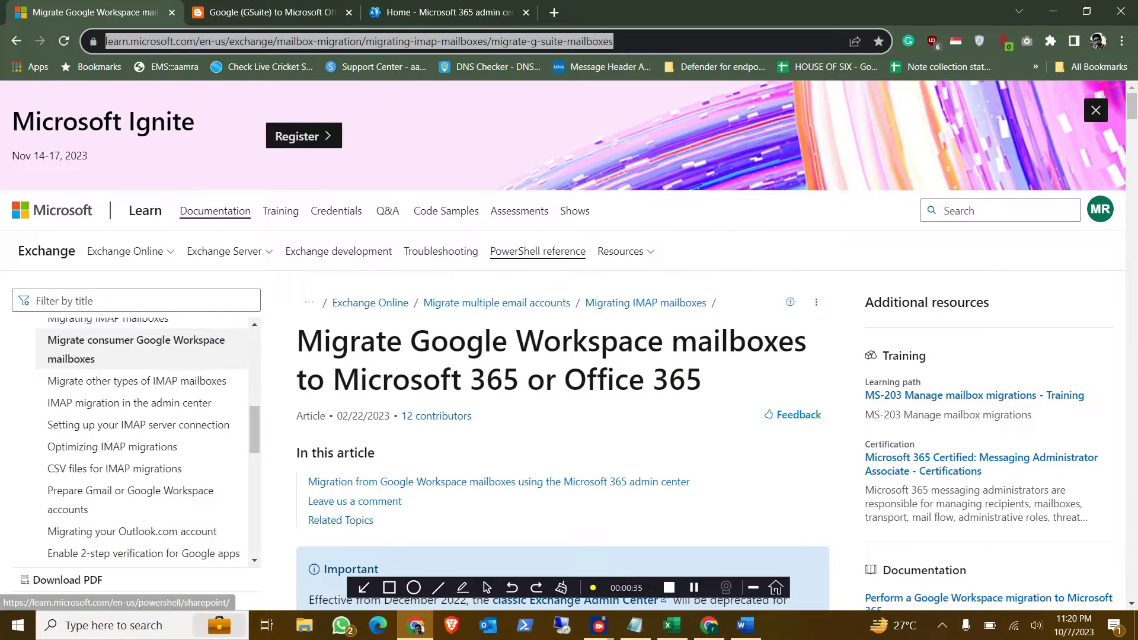
{"action": "scroll", "coordinate": [563, 344], "scroll_direction": "down", "scroll_amount": 5}
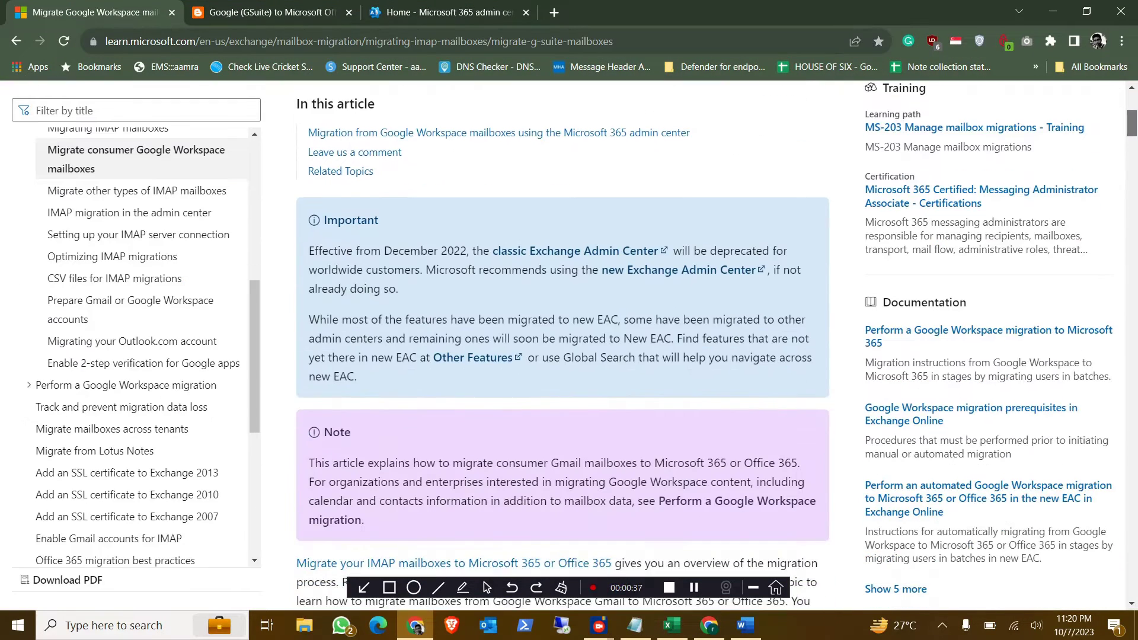
{"action": "scroll", "coordinate": [563, 346], "scroll_direction": "down", "scroll_amount": 2}
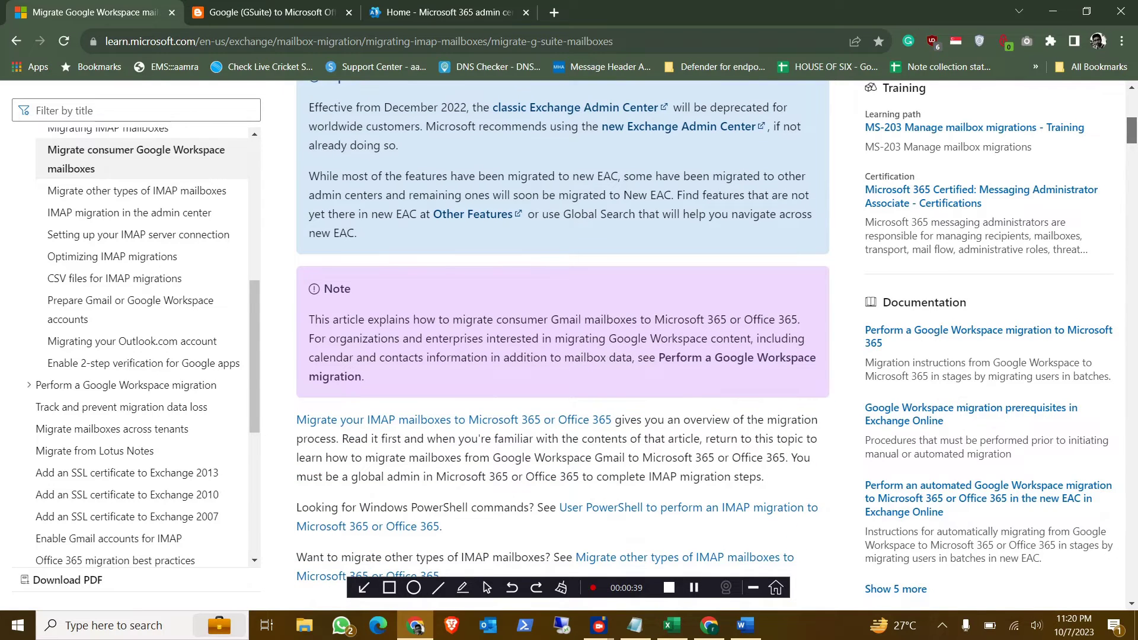
{"action": "scroll", "coordinate": [563, 343], "scroll_direction": "up", "scroll_amount": 8}
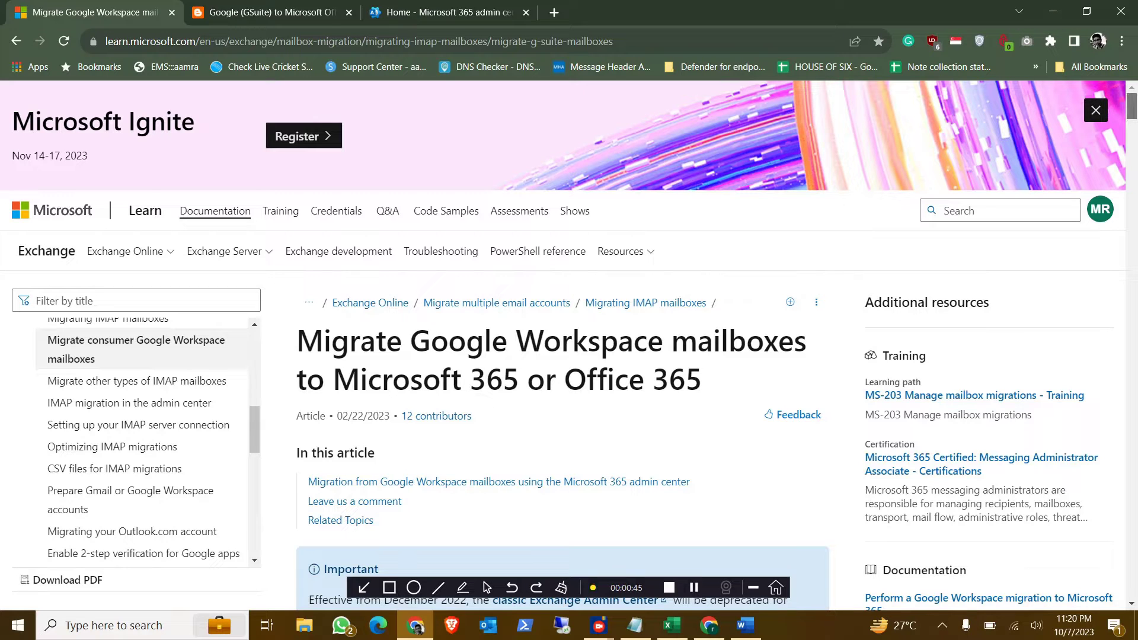
{"action": "scroll", "coordinate": [1131, 106], "scroll_direction": "down", "scroll_amount": 2}
{"action": "scroll", "coordinate": [569, 343], "scroll_direction": "up", "scroll_amount": 2}
{"action": "left_click_drag", "start_coordinate": [626, 587], "coordinate": [644, 623]}
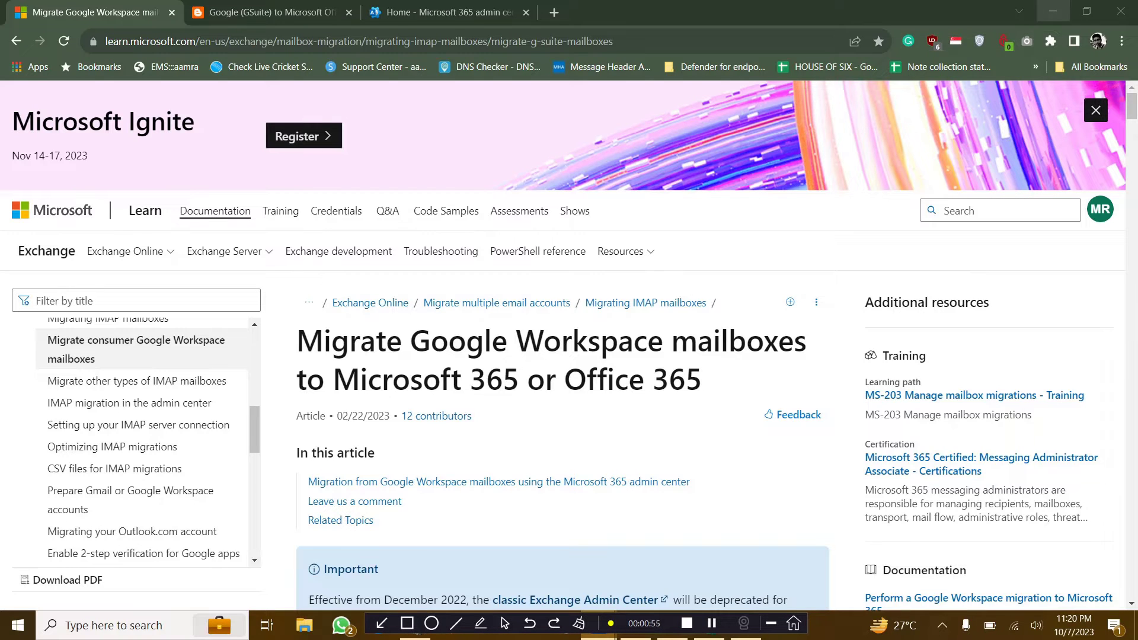
{"action": "left_click", "coordinate": [1052, 11]}
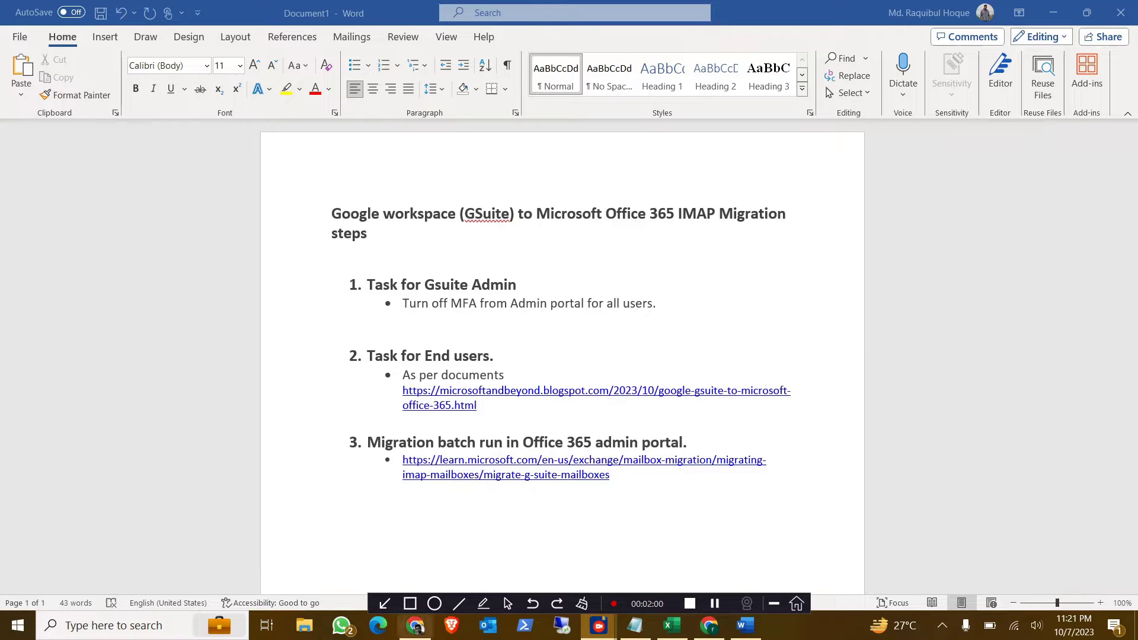
- Return to Chrome and read steps 1 and 2 of the Google (GSuite) to Microsoft Office 365 IMAP migration blog post
{"action": "left_click", "coordinate": [416, 625]}
{"action": "left_click", "coordinate": [261, 13]}
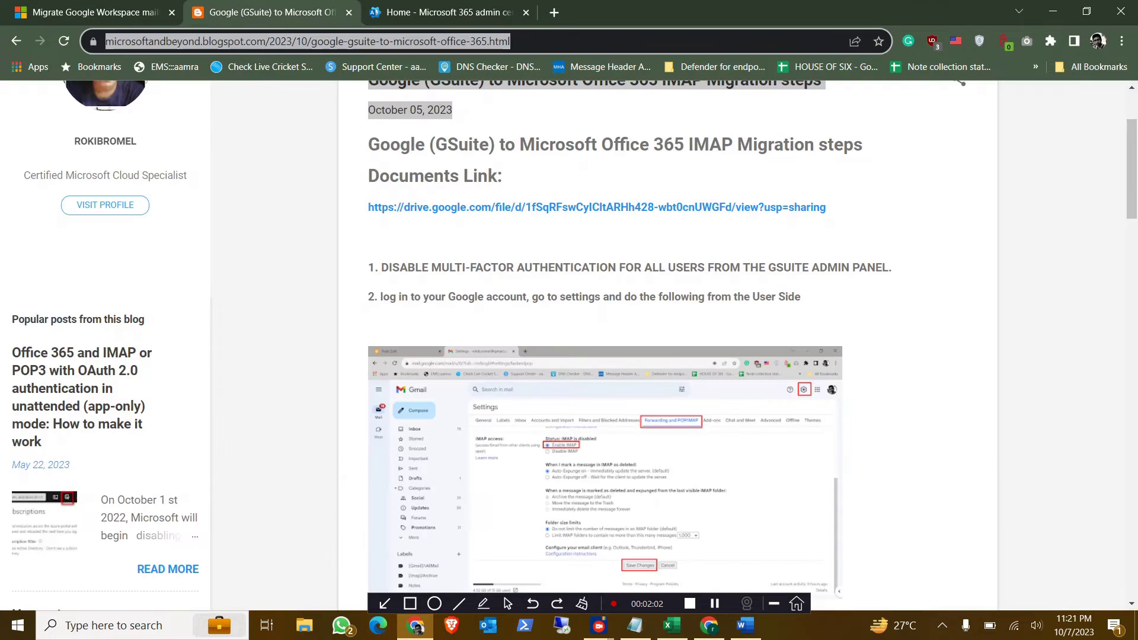
{"action": "left_click_drag", "start_coordinate": [1131, 169], "coordinate": [1131, 195]}
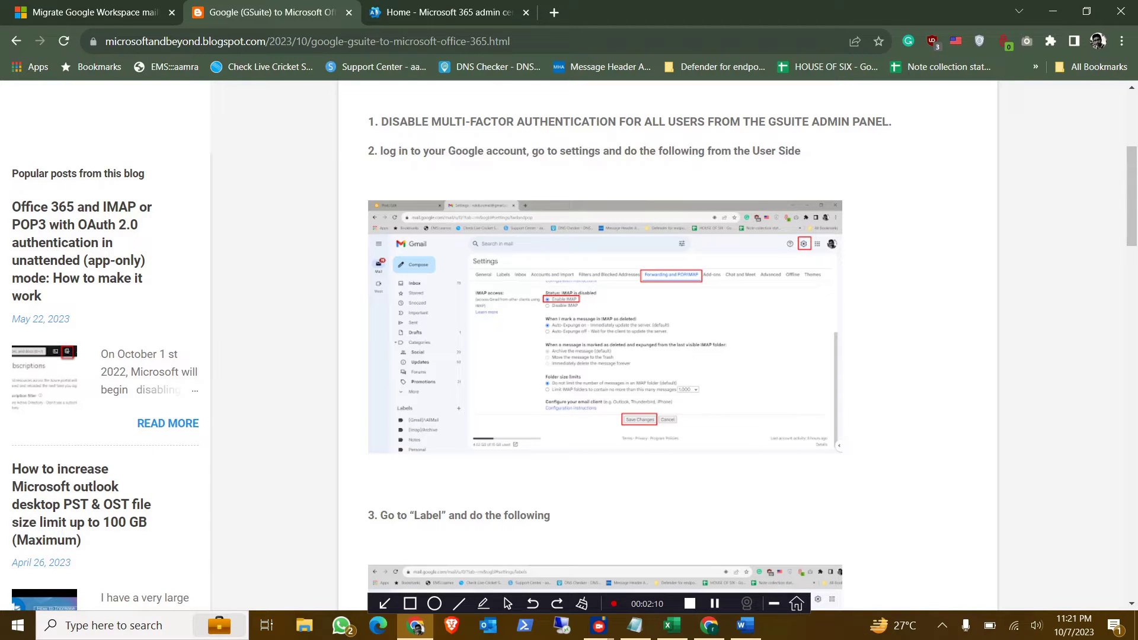
- In the Gmail window, enable IMAP in the Forwarding and POP/IMAP settings and save the changes
{"action": "mouse_move", "coordinate": [709, 625]}
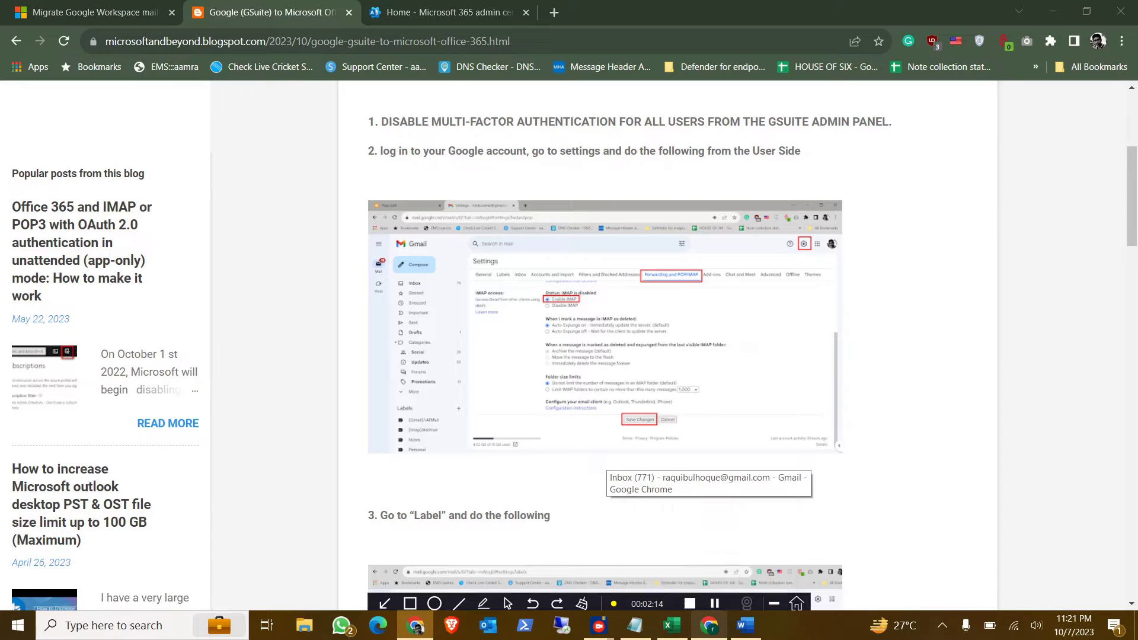
{"action": "left_click", "coordinate": [708, 563]}
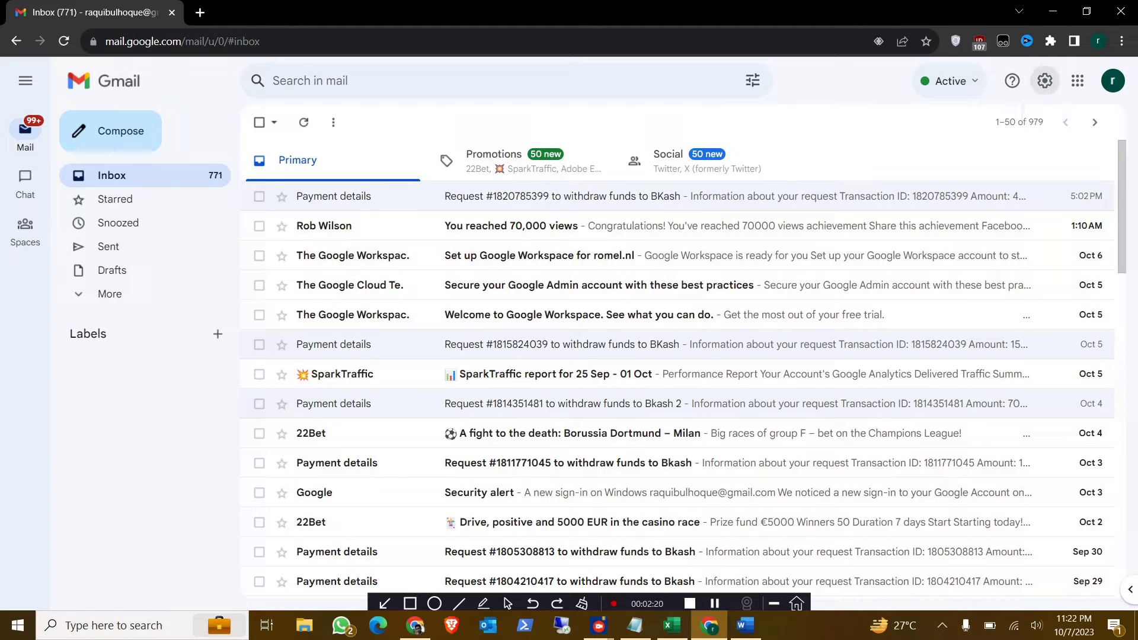
{"action": "left_click", "coordinate": [1044, 81]}
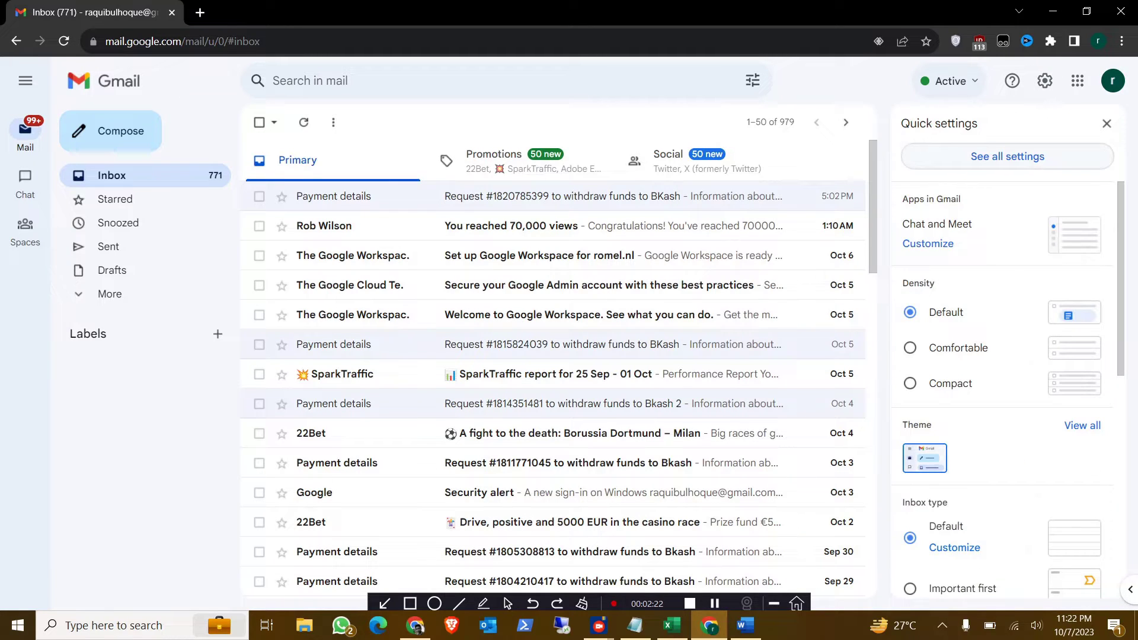
{"action": "left_click", "coordinate": [1007, 155]}
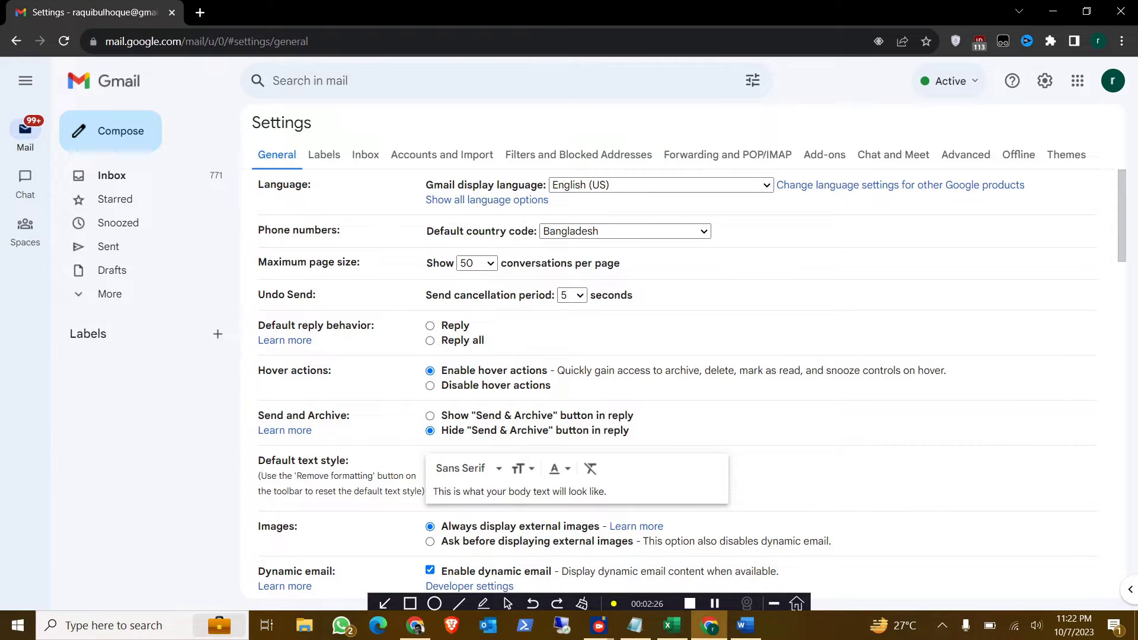
{"action": "left_click", "coordinate": [727, 155]}
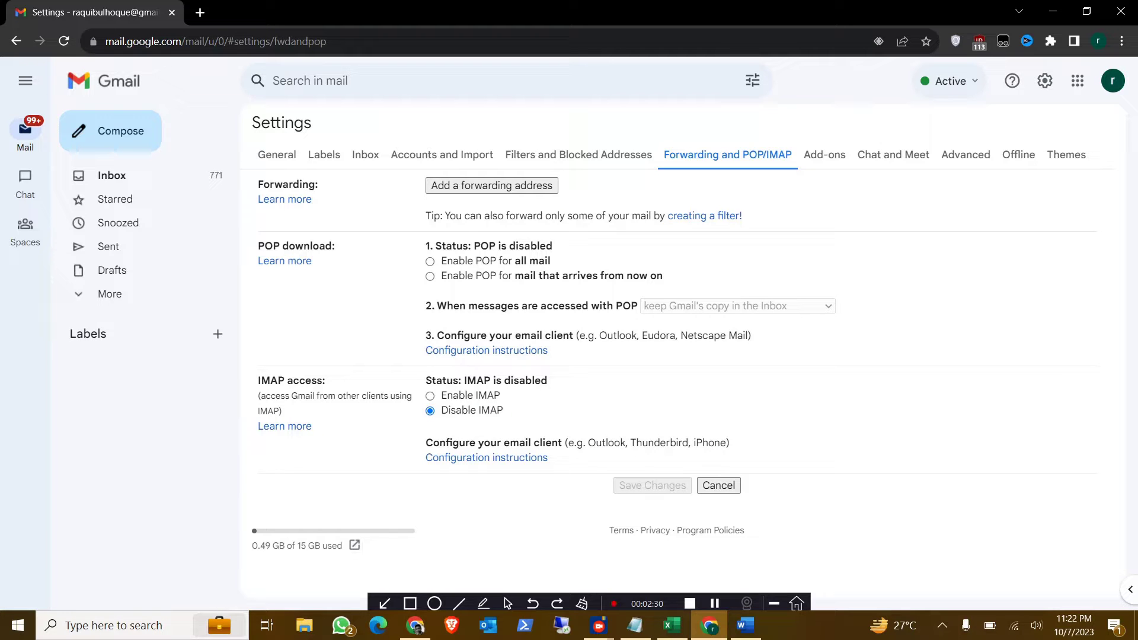
{"action": "left_click", "coordinate": [430, 395]}
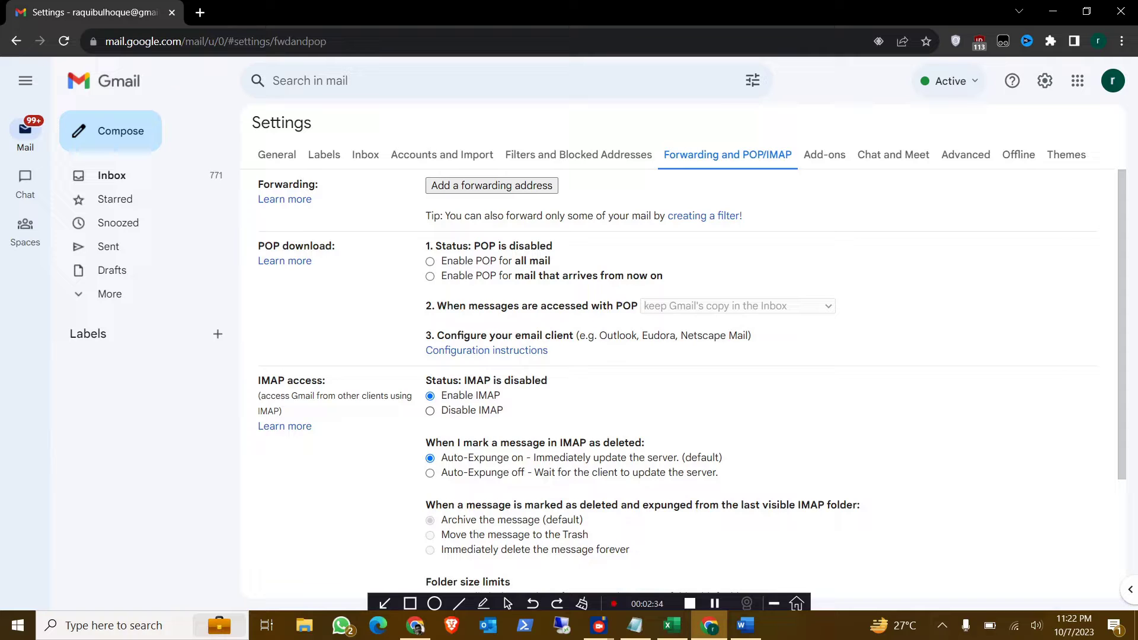
{"action": "scroll", "coordinate": [687, 383], "scroll_direction": "down", "scroll_amount": 3}
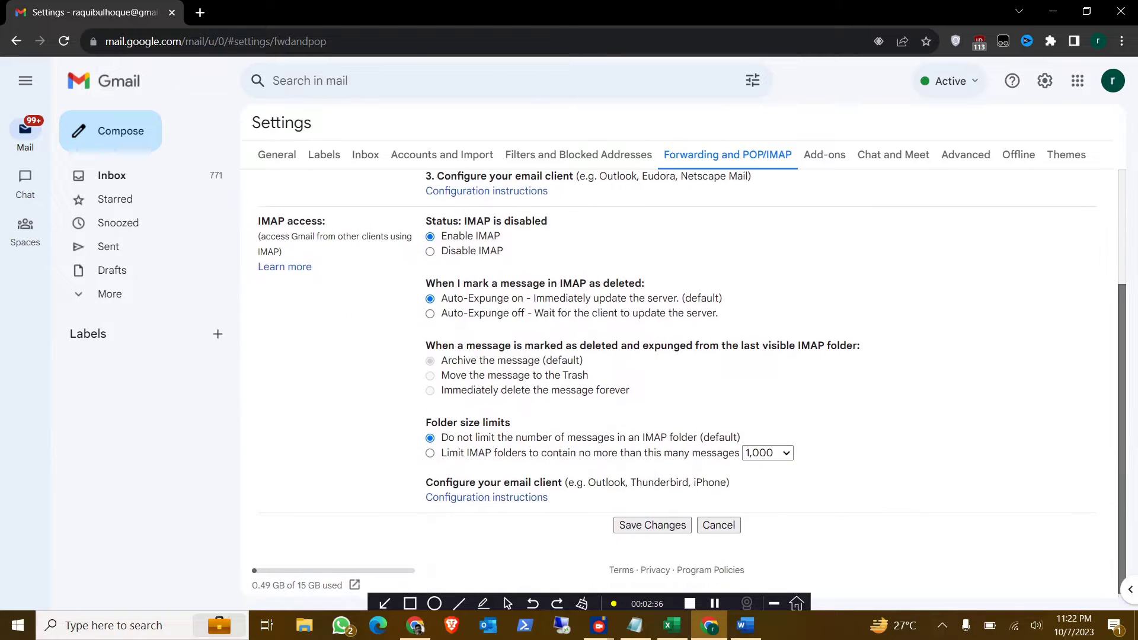
{"action": "left_click", "coordinate": [652, 519]}
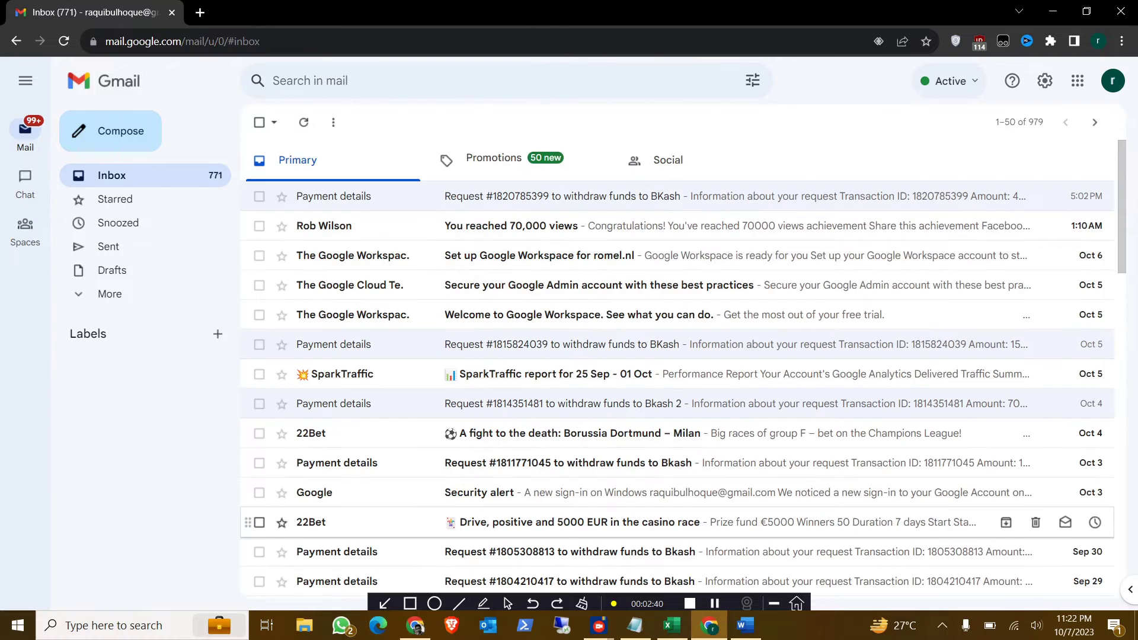
- Reopen Gmail's Forwarding and POP/IMAP settings and check the IMAP access status
{"action": "left_click", "coordinate": [1044, 81]}
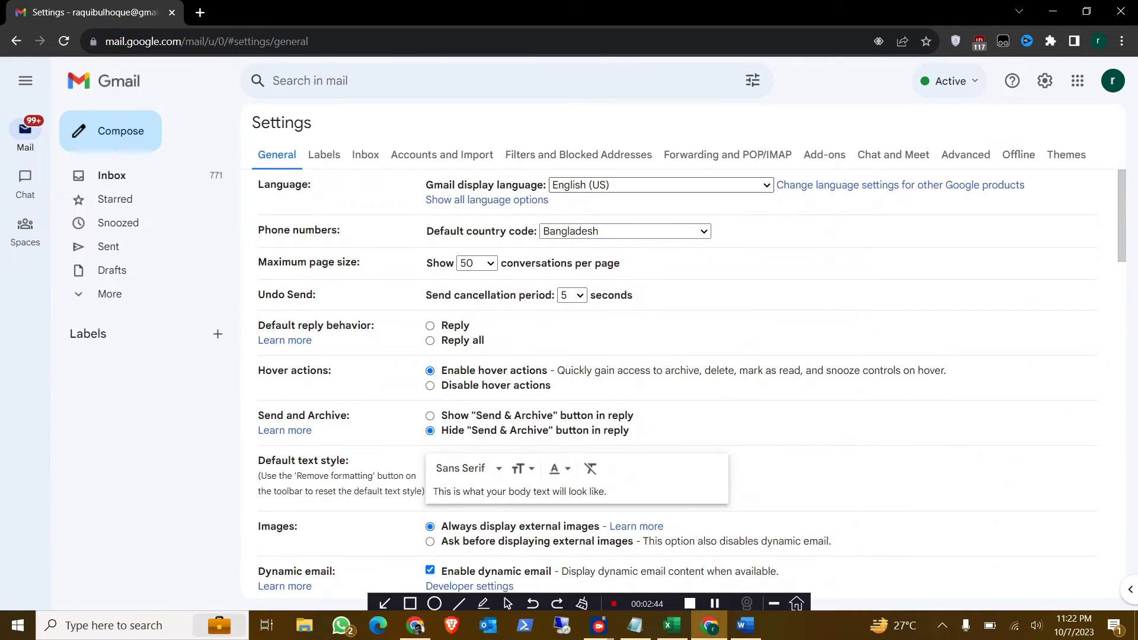
{"action": "left_click", "coordinate": [727, 155]}
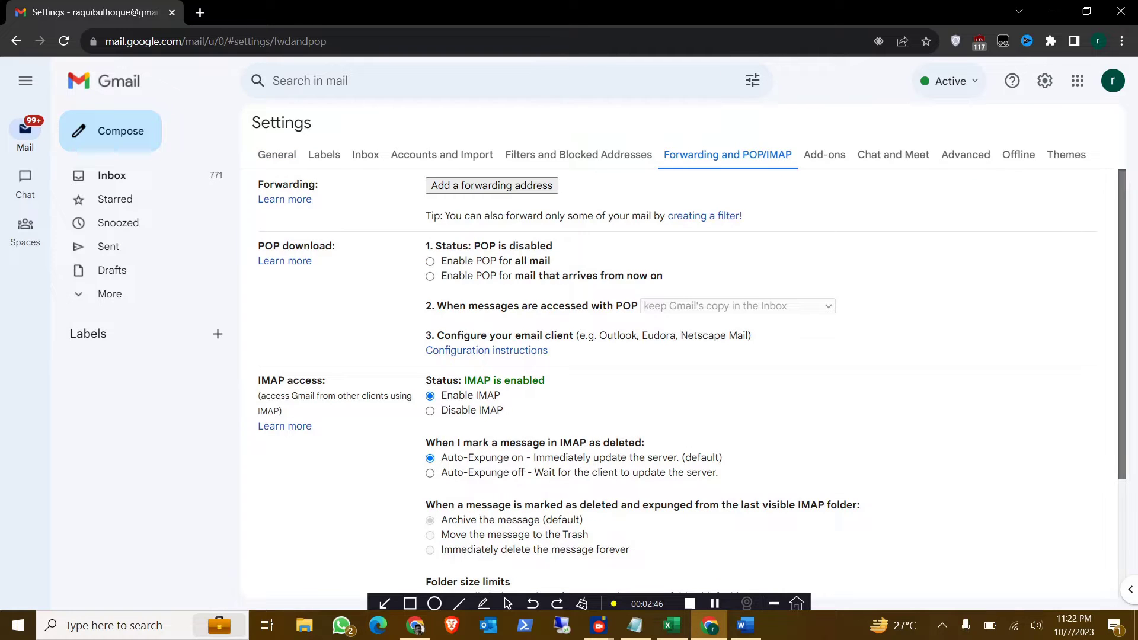
{"action": "scroll", "coordinate": [692, 381], "scroll_direction": "down", "scroll_amount": 3}
{"action": "scroll", "coordinate": [692, 381], "scroll_direction": "down", "scroll_amount": 1}
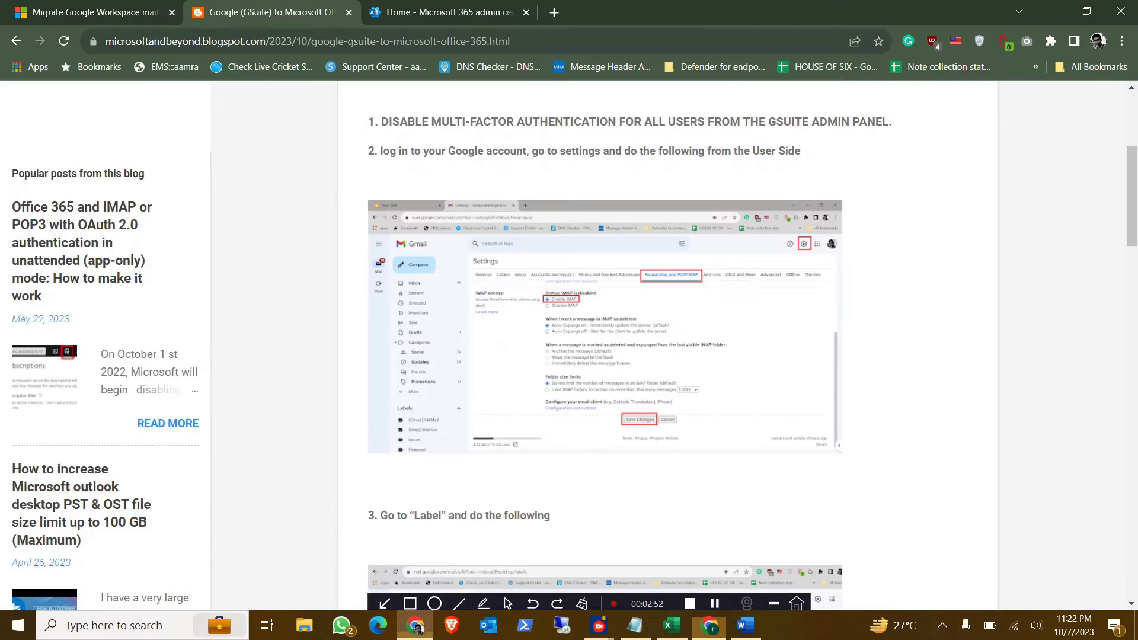
- Read step 3 about labels in the migration blog post and open the Labels settings in Gmail
{"action": "left_click", "coordinate": [415, 625]}
{"action": "scroll", "coordinate": [605, 344], "scroll_direction": "down", "scroll_amount": 4}
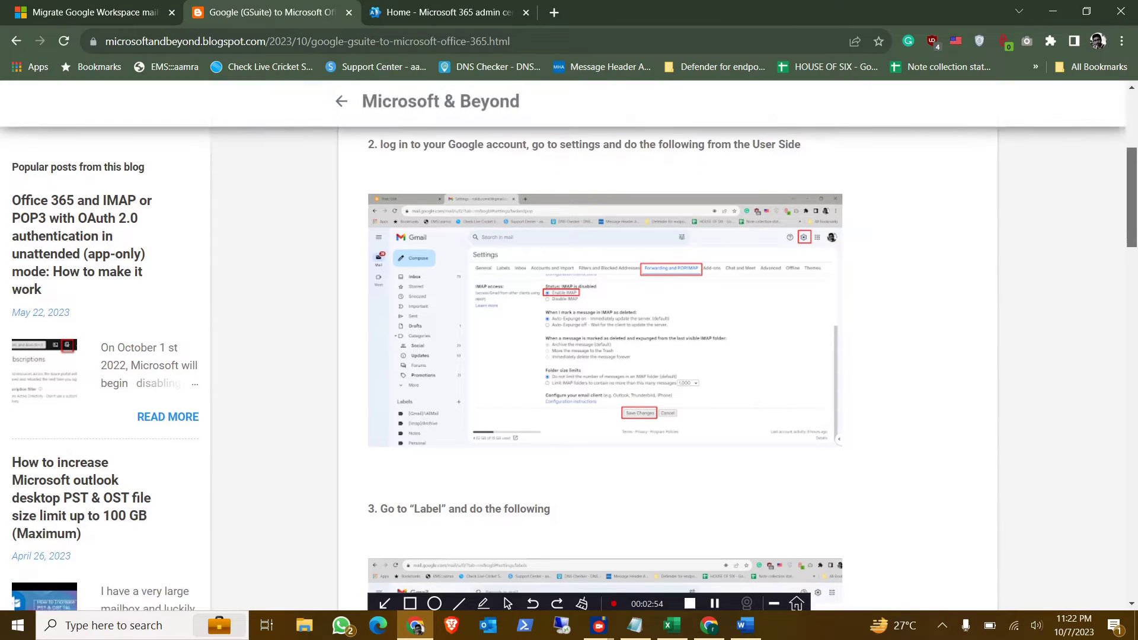
{"action": "scroll", "coordinate": [604, 344], "scroll_direction": "down", "scroll_amount": 1}
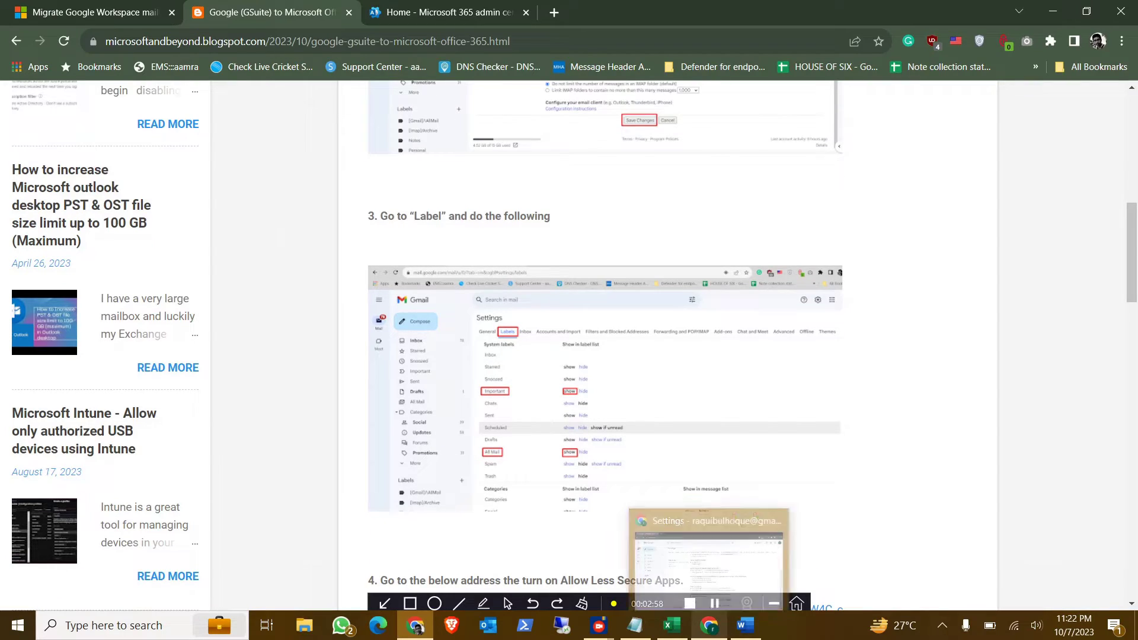
{"action": "left_click", "coordinate": [709, 625]}
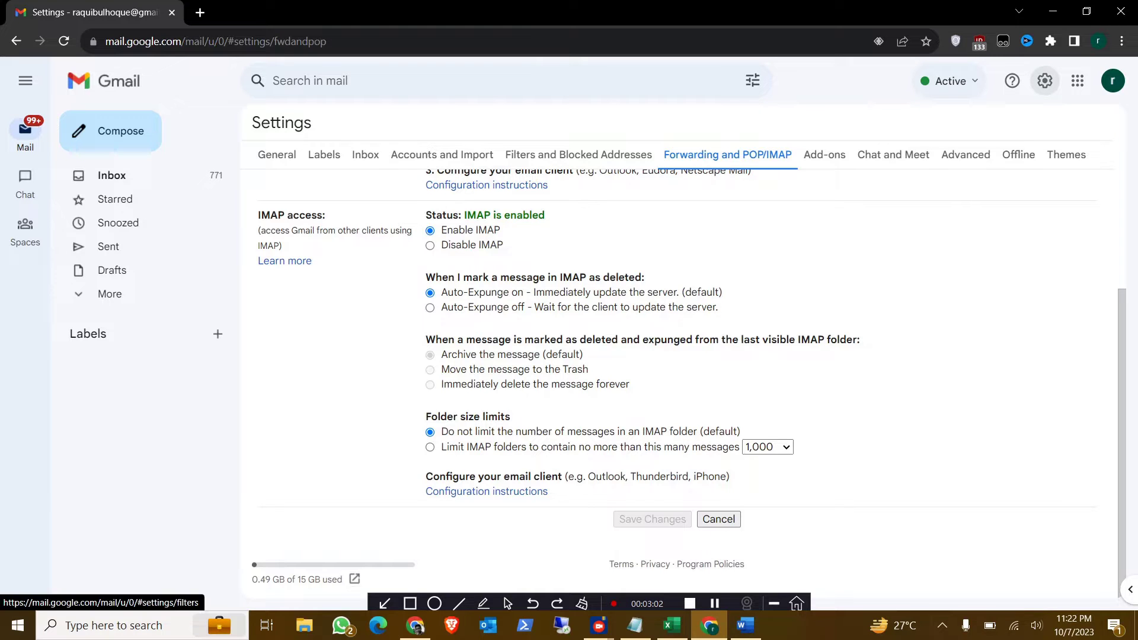
{"action": "left_click", "coordinate": [324, 154]}
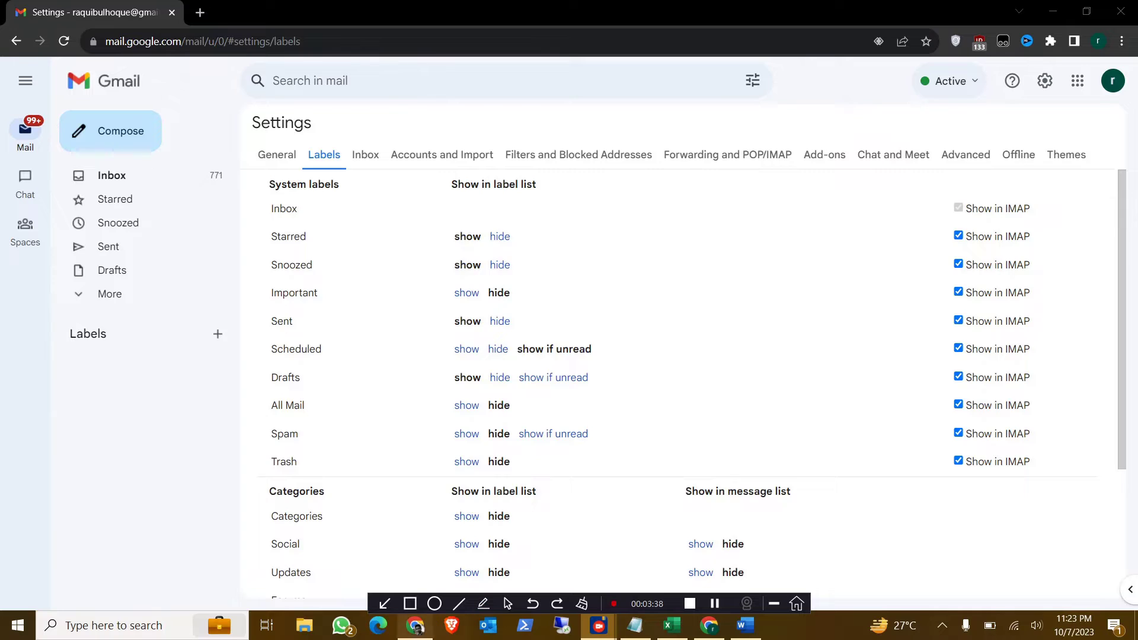
- Copy the less secure apps address from step 4 of the blog post and open it in a new tab of the Gmail window
{"action": "left_click", "coordinate": [415, 625]}
{"action": "scroll", "coordinate": [603, 336], "scroll_direction": "down", "scroll_amount": 6}
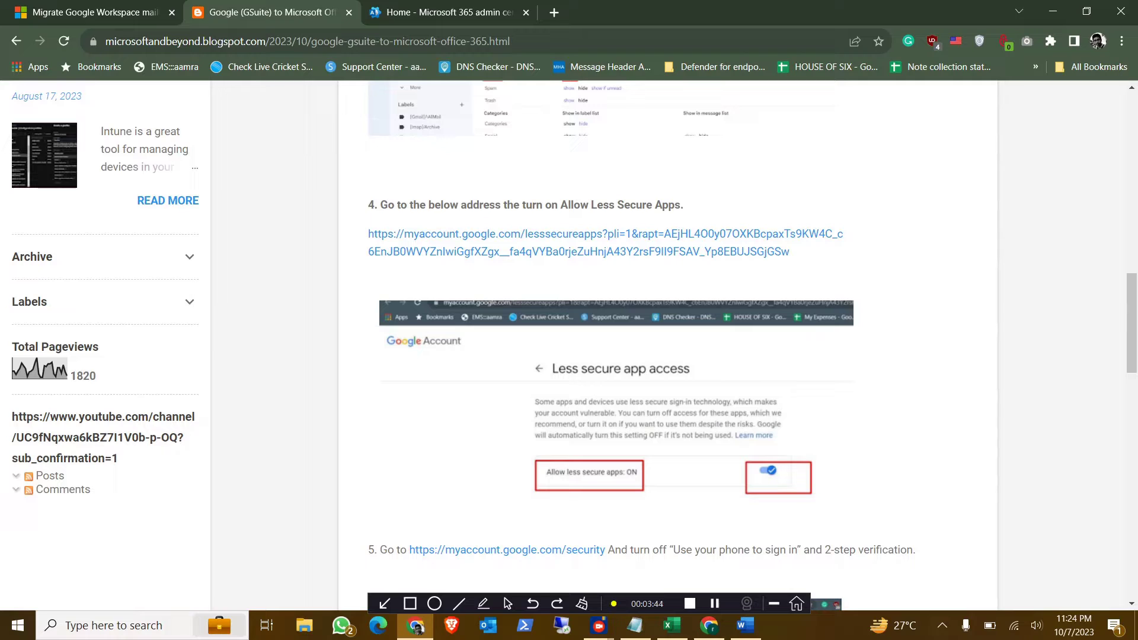
{"action": "left_click_drag", "start_coordinate": [789, 251], "coordinate": [368, 233]}
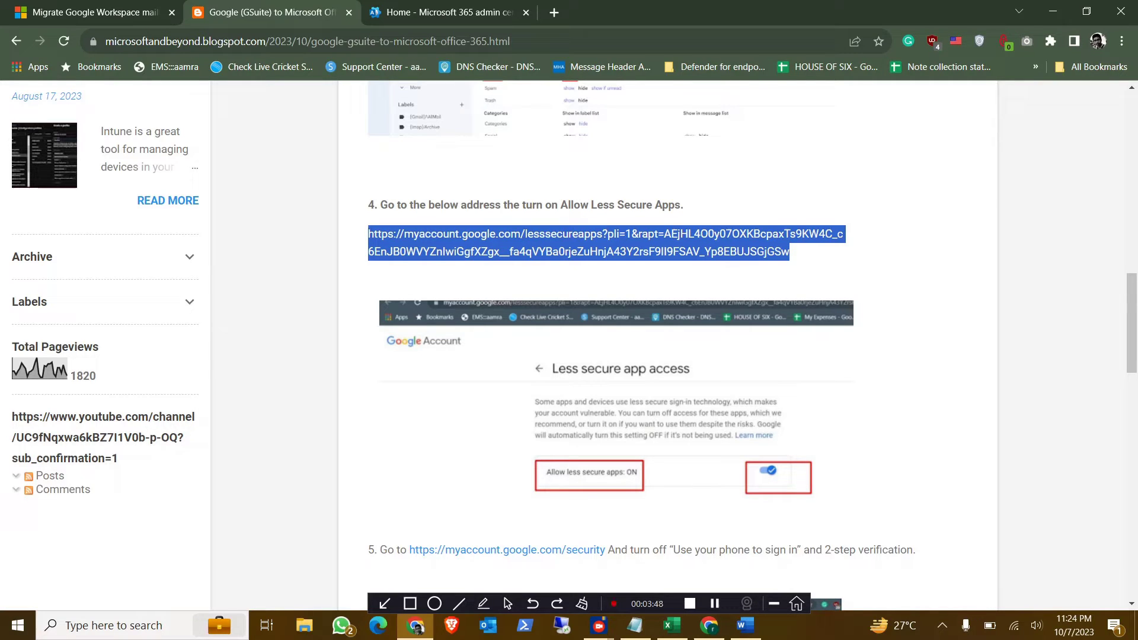
{"action": "left_click", "coordinate": [710, 625]}
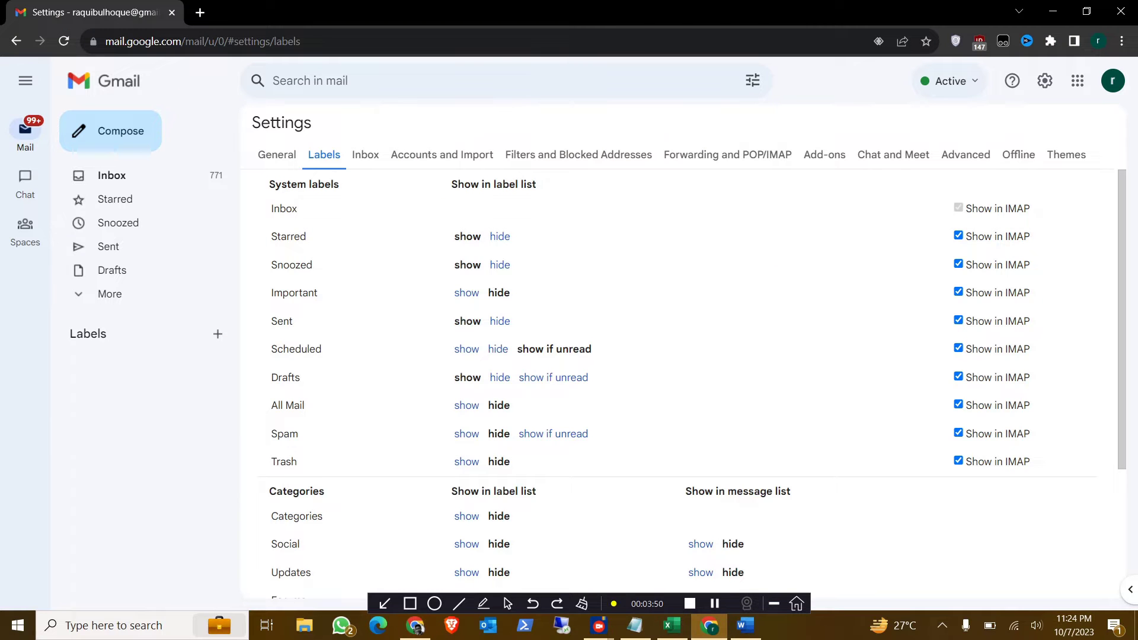
{"action": "key", "text": "ctrl+t"}
{"action": "key", "text": "ctrl+v"}
{"action": "key", "text": "Return"}
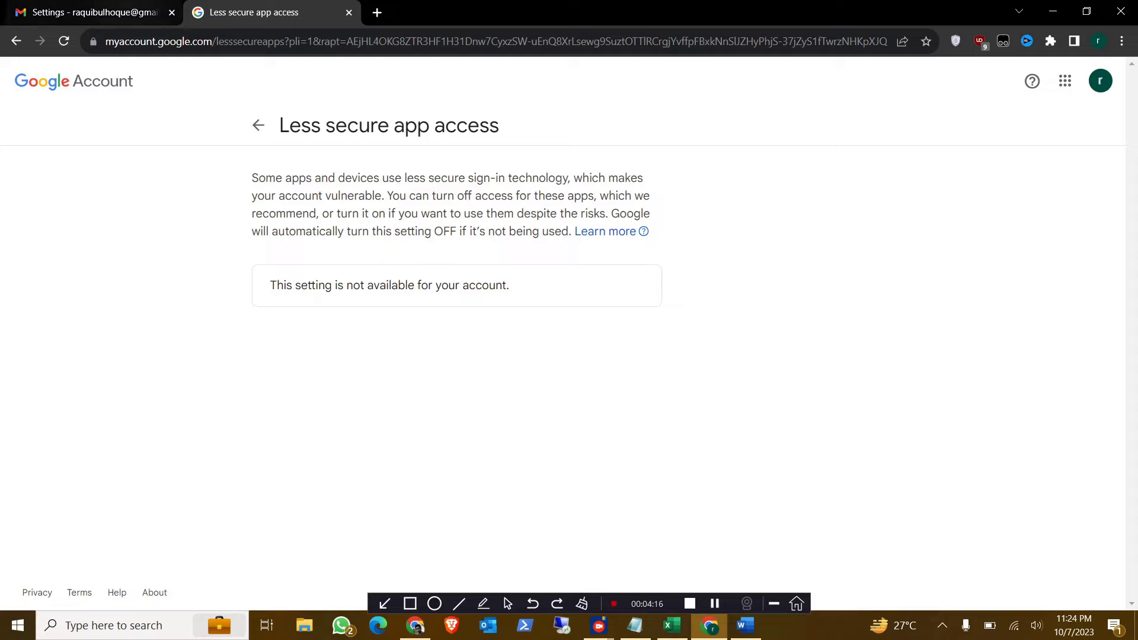
- Return to the blog post and copy the link address of the Google Account security page from step 5
{"action": "key", "text": "alt+Tab"}
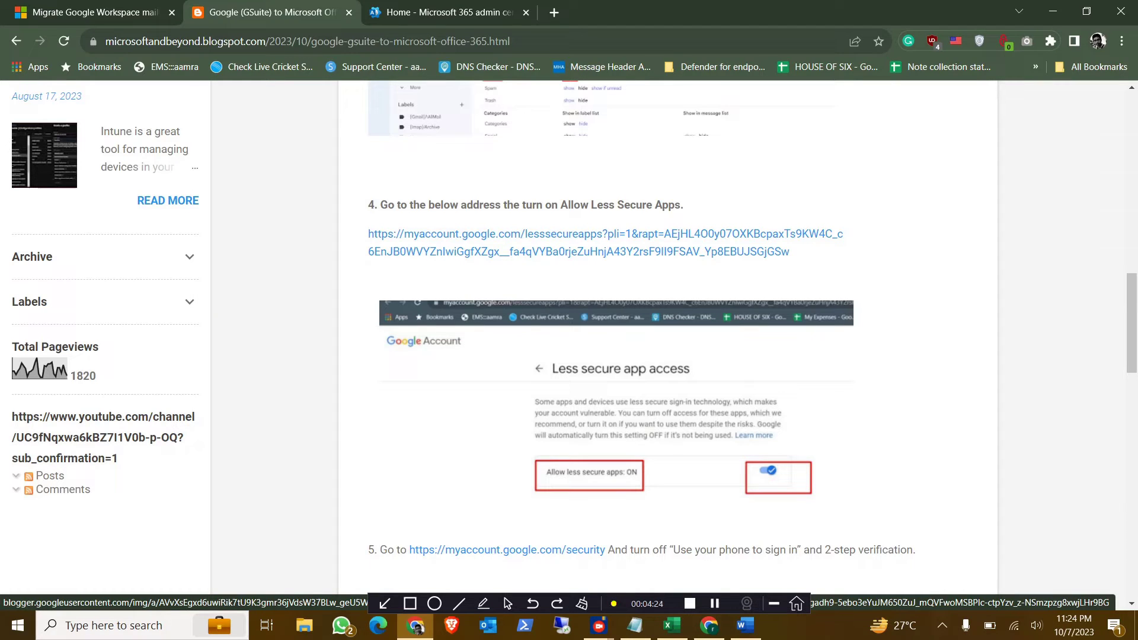
{"action": "scroll", "coordinate": [616, 397], "scroll_direction": "down", "scroll_amount": 2}
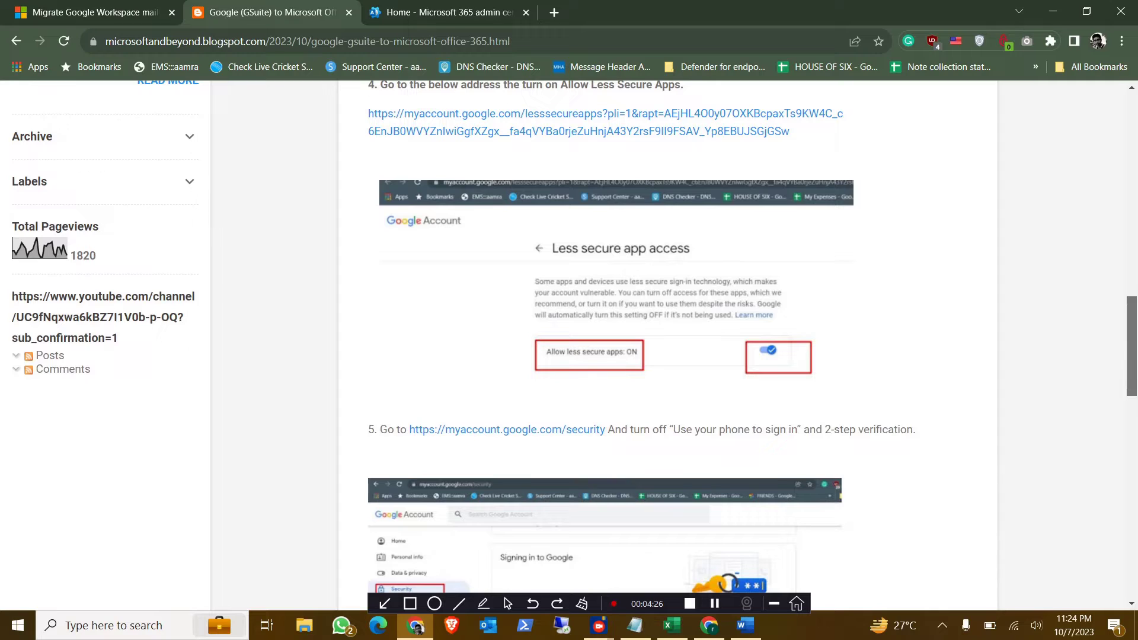
{"action": "scroll", "coordinate": [604, 414], "scroll_direction": "down", "scroll_amount": 3}
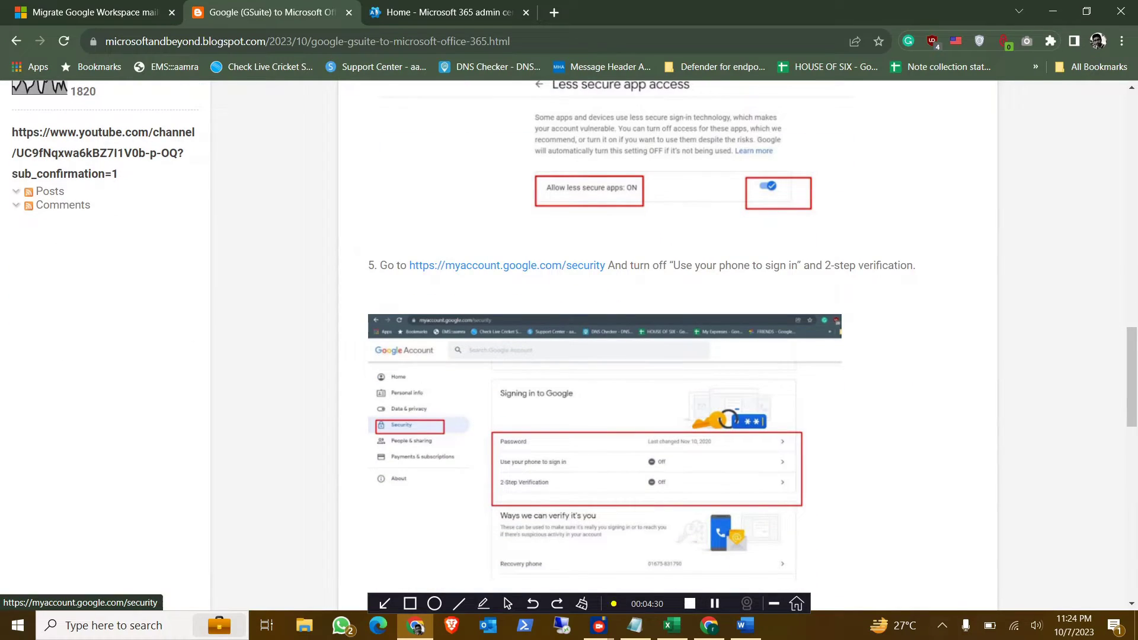
{"action": "right_click", "coordinate": [574, 265]}
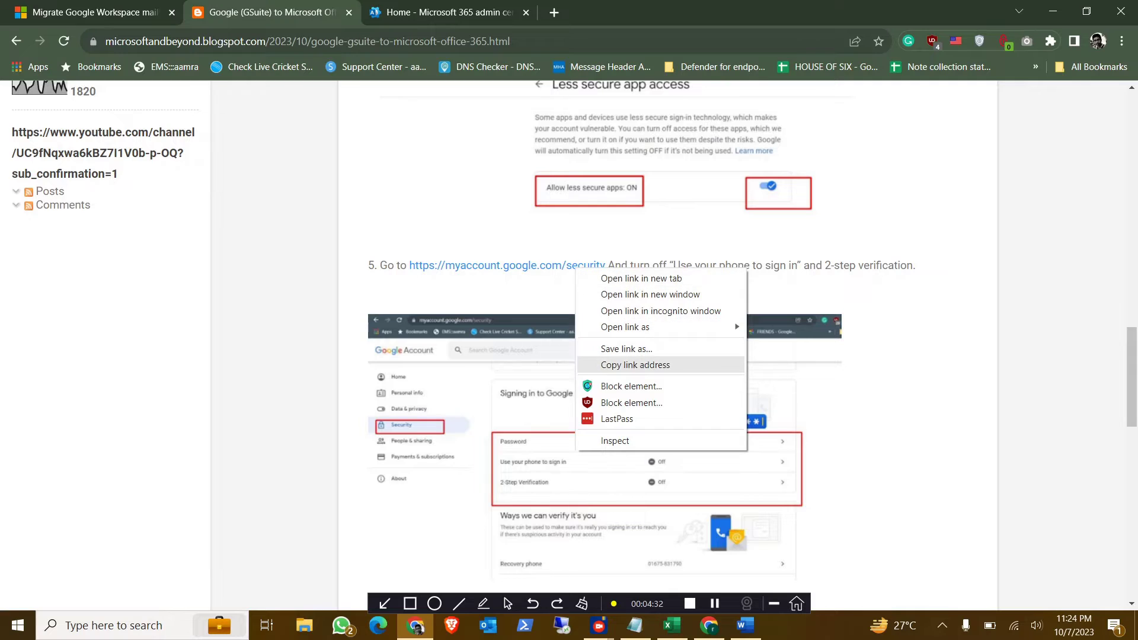
{"action": "left_click", "coordinate": [616, 364]}
- Open the copied myaccount.google.com/security address in a new tab of the Gmail window and close the Less secure app access tab
{"action": "left_click", "coordinate": [746, 625]}
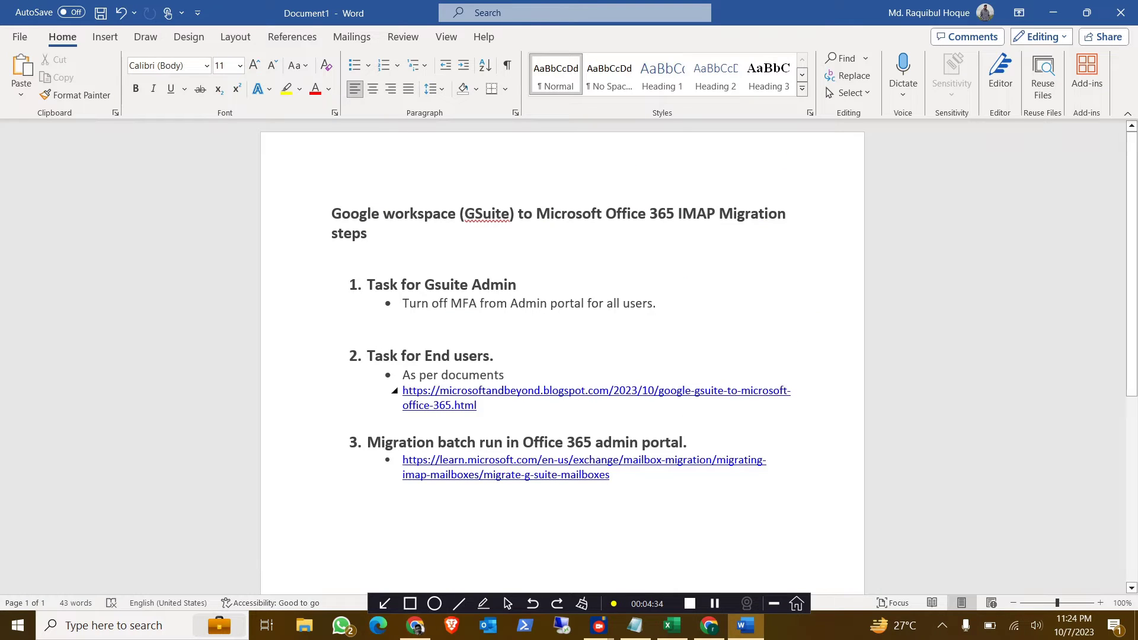
{"action": "left_click", "coordinate": [709, 626]}
{"action": "key", "text": "ctrl+t"}
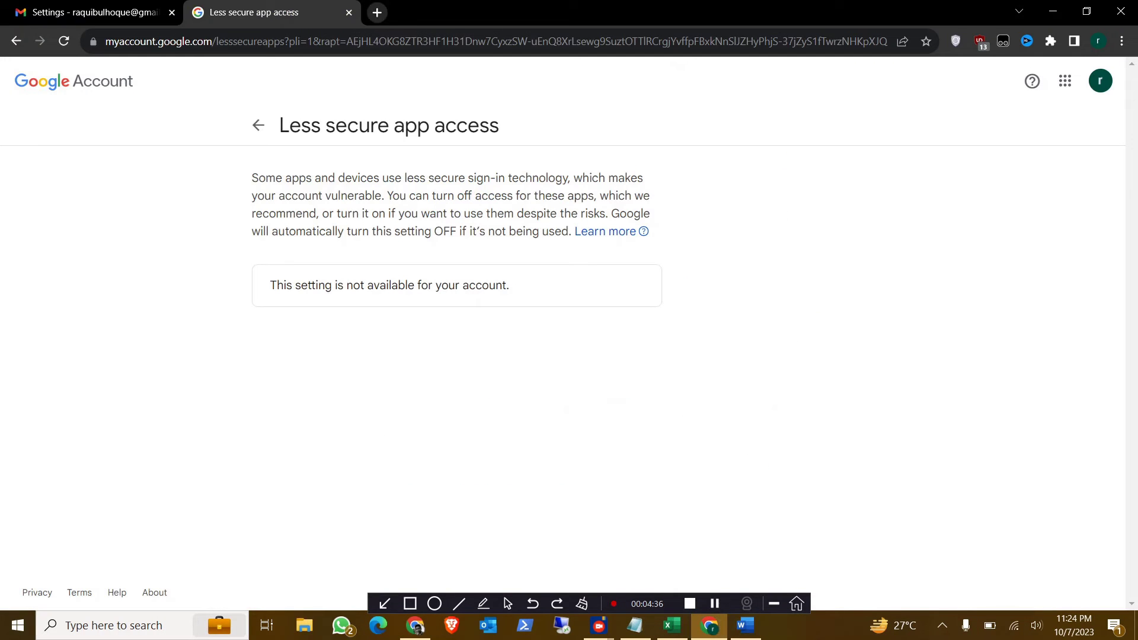
{"action": "key", "text": "ctrl+v"}
{"action": "key", "text": "Return"}
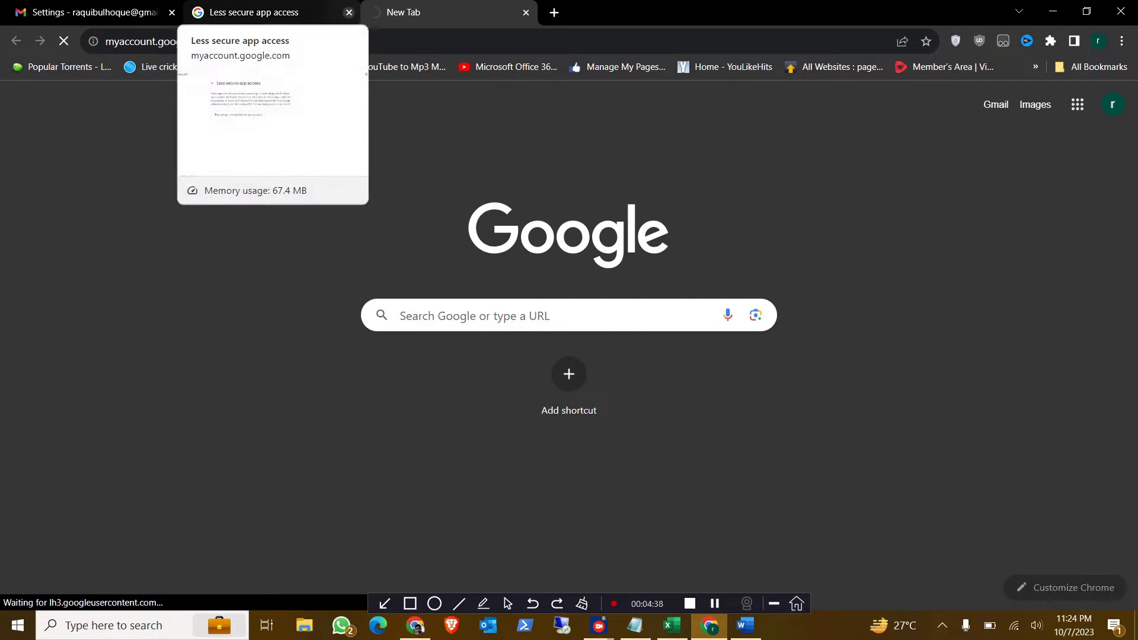
{"action": "left_click", "coordinate": [348, 12]}
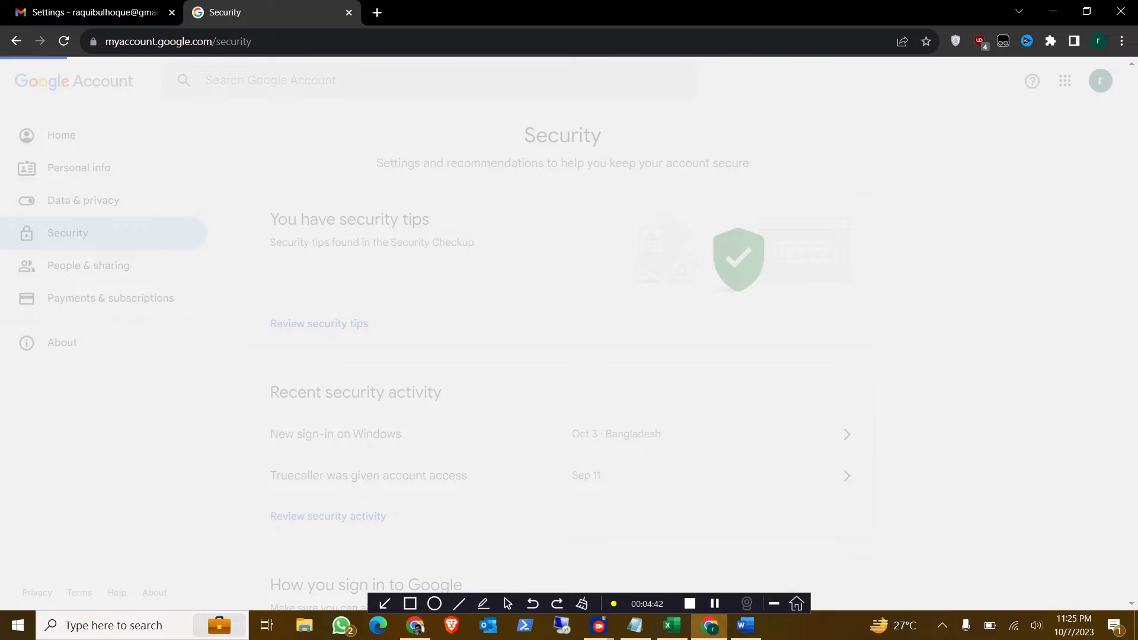
- Examine the 2-Step Verification and other sign-in settings on the Google Account Security page
{"action": "scroll", "coordinate": [569, 332], "scroll_direction": "down", "scroll_amount": 6}
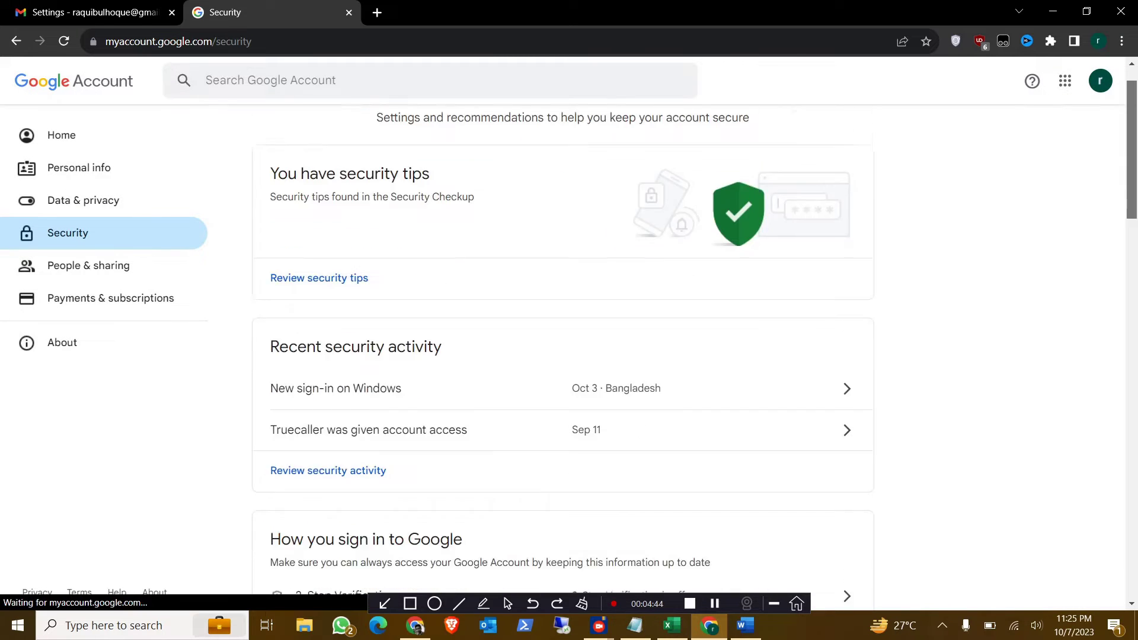
{"action": "scroll", "coordinate": [568, 355], "scroll_direction": "down", "scroll_amount": 1}
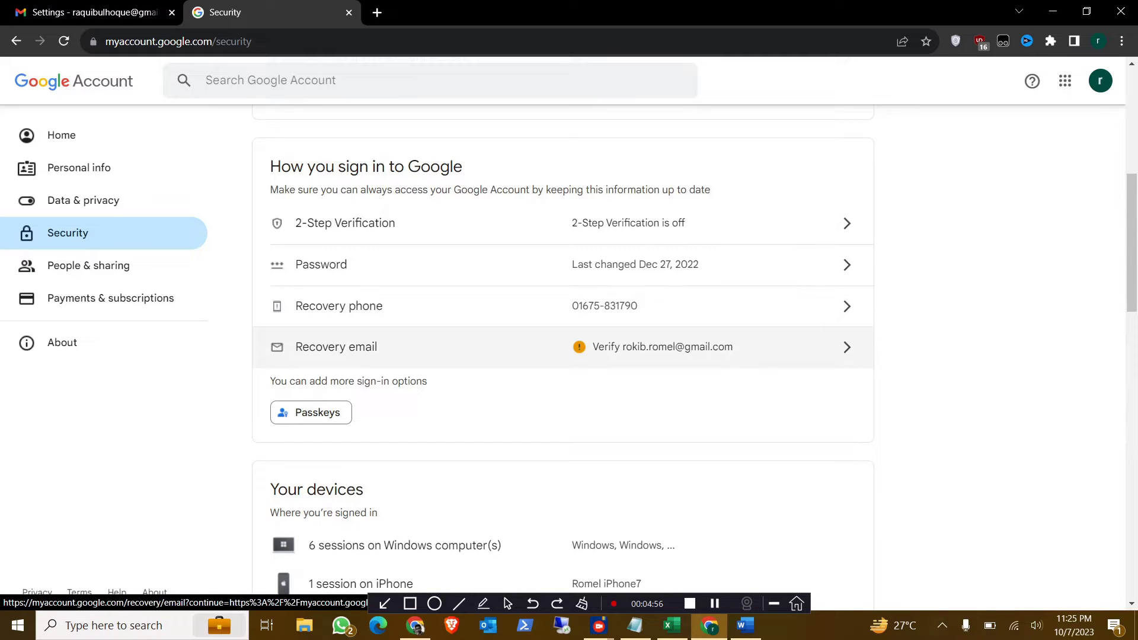
{"action": "scroll", "coordinate": [563, 346], "scroll_direction": "down", "scroll_amount": 3}
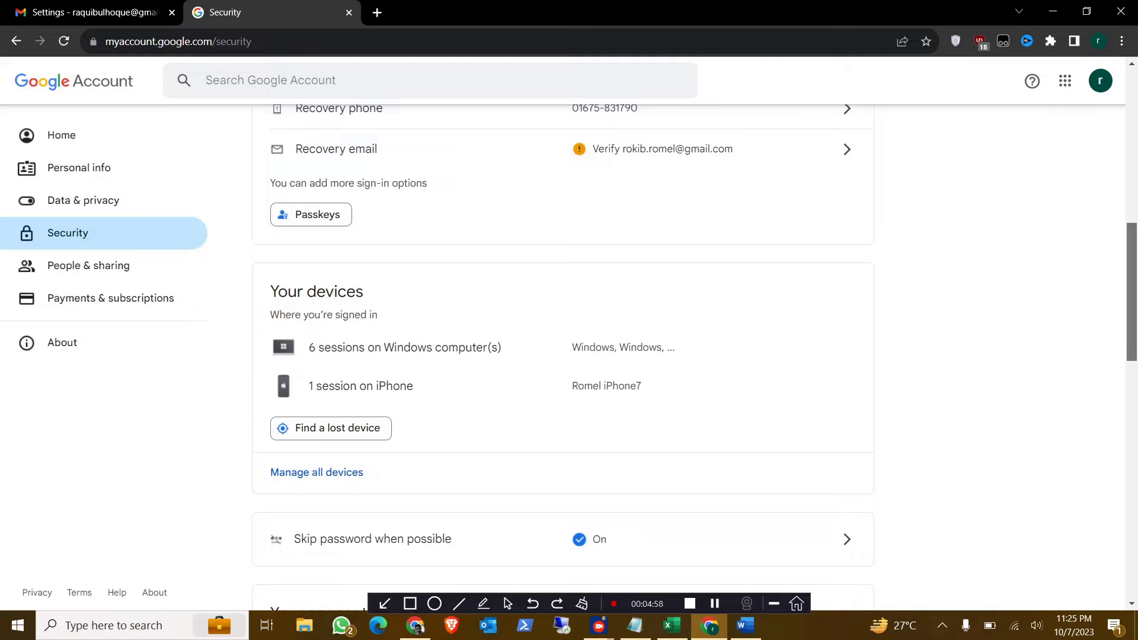
{"action": "scroll", "coordinate": [563, 346], "scroll_direction": "up", "scroll_amount": 1}
{"action": "scroll", "coordinate": [563, 346], "scroll_direction": "up", "scroll_amount": 10}
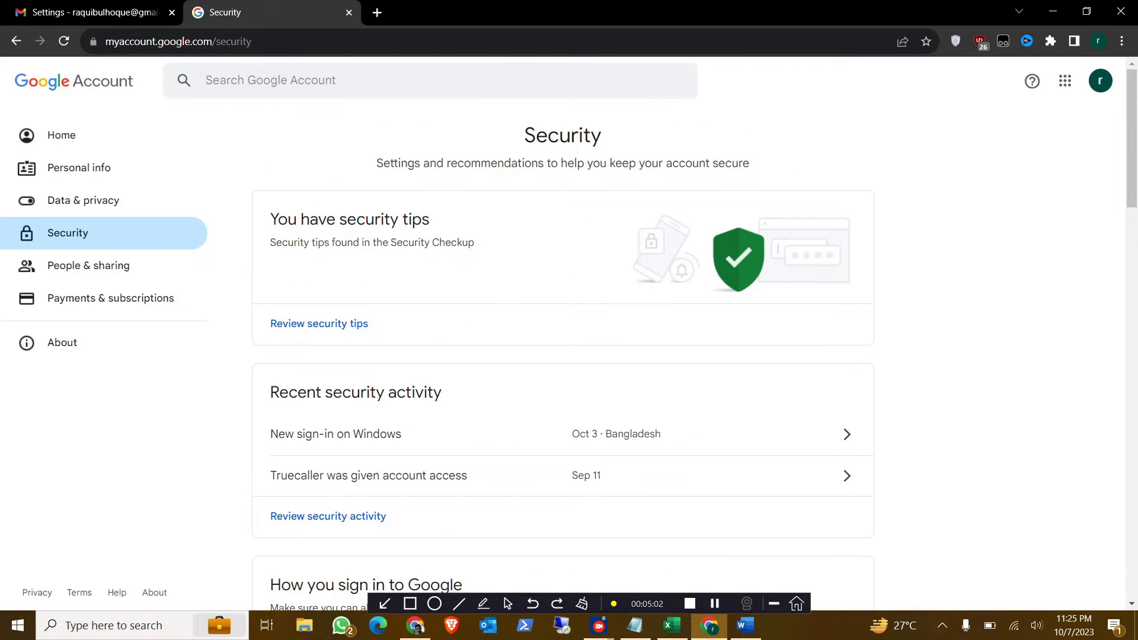
- Return to the blog post and read step 5 about turning off phone sign-in and 2-step verification
{"action": "left_click", "coordinate": [1052, 10]}
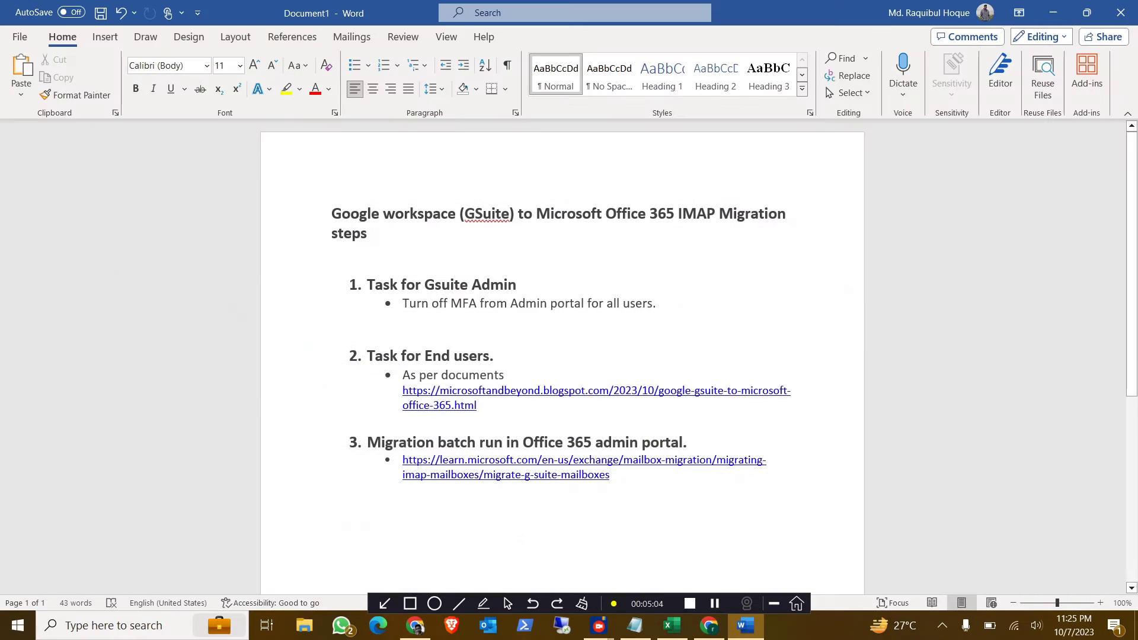
{"action": "left_click", "coordinate": [416, 625]}
{"action": "scroll", "coordinate": [404, 592], "scroll_direction": "down", "scroll_amount": 3}
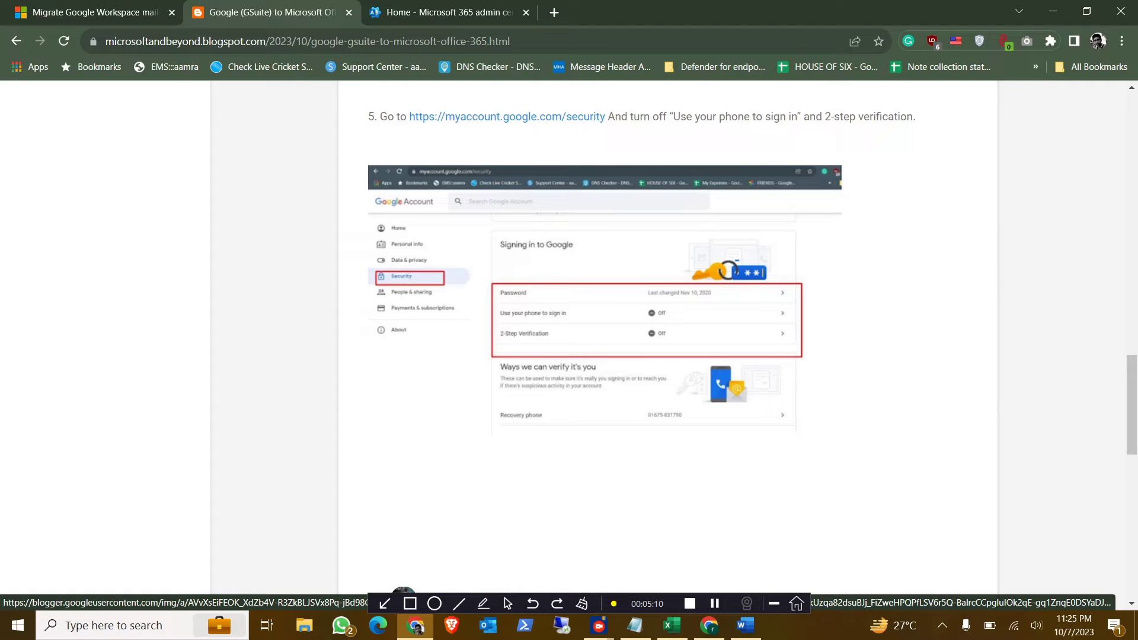
{"action": "scroll", "coordinate": [605, 355], "scroll_direction": "down", "scroll_amount": 1}
{"action": "scroll", "coordinate": [569, 343], "scroll_direction": "up", "scroll_amount": 2}
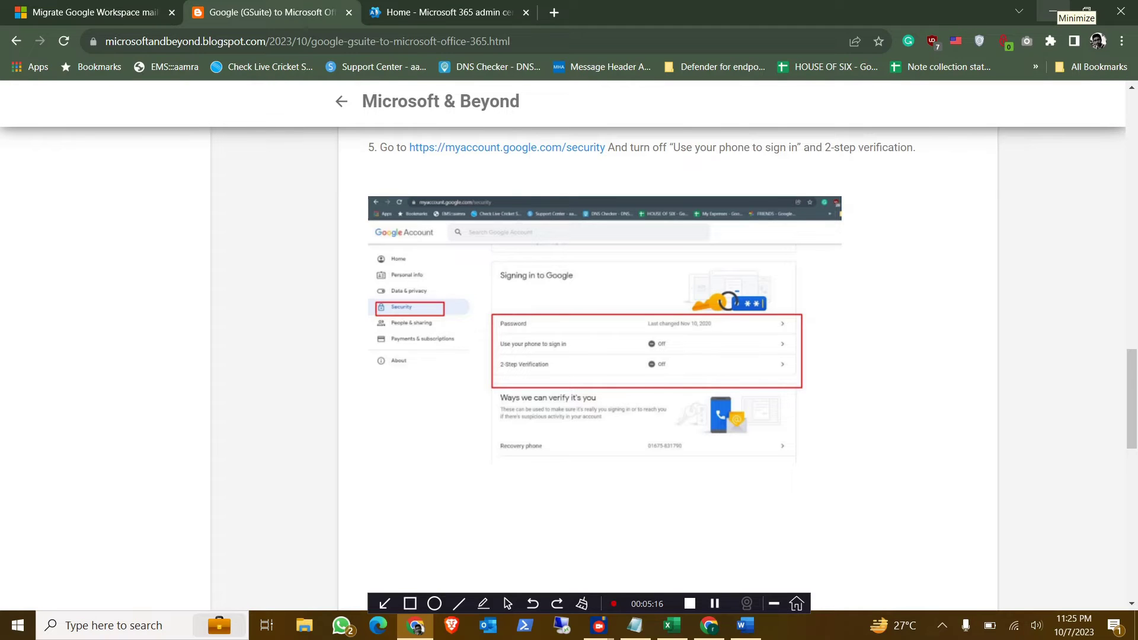
- Check the migration batch task in the Word outline and switch to the Microsoft 365 admin center in Chrome
{"action": "left_click", "coordinate": [1052, 10]}
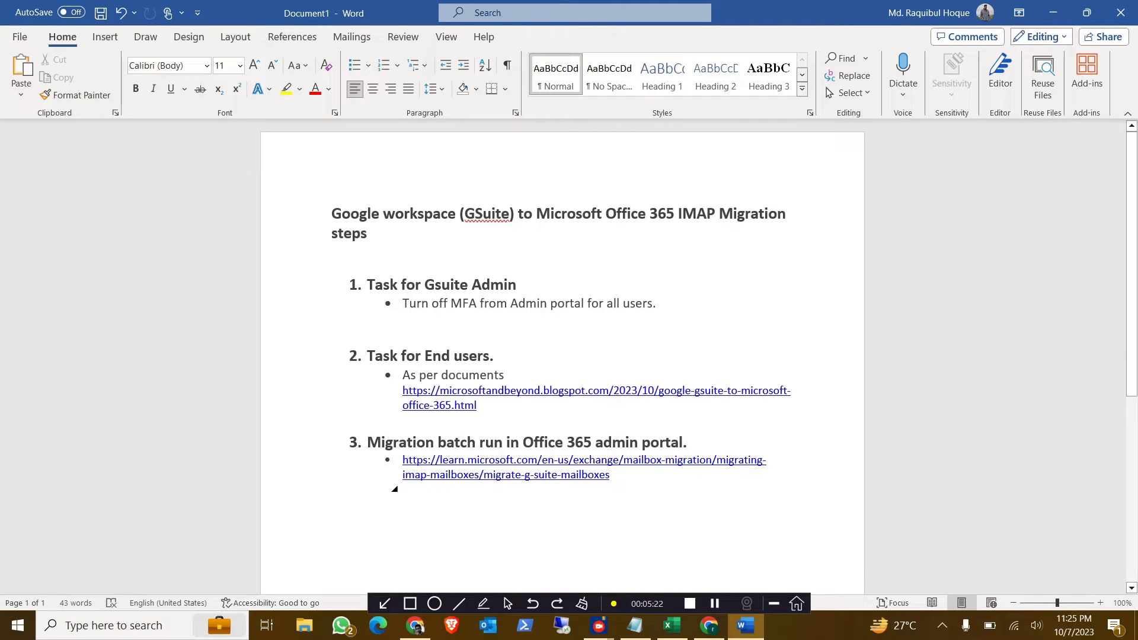
{"action": "left_click", "coordinate": [415, 625]}
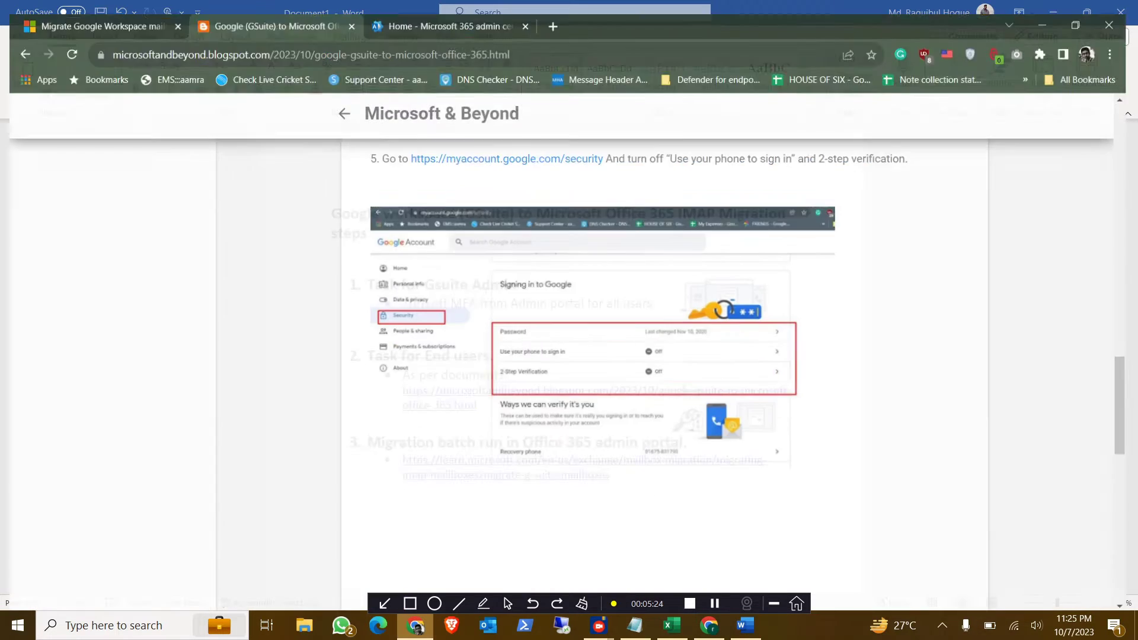
{"action": "left_click", "coordinate": [453, 12]}
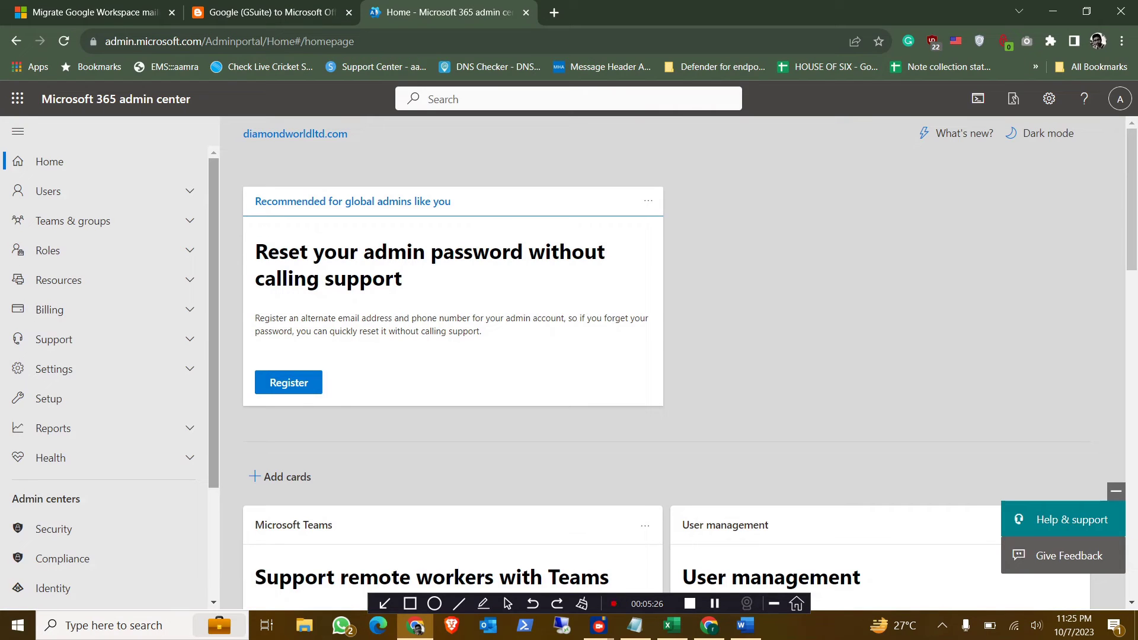
- Open the Exchange admin center from the Microsoft 365 admin center and postpone the Microsoft Authenticator setup
{"action": "scroll", "coordinate": [104, 355], "scroll_direction": "down", "scroll_amount": 3}
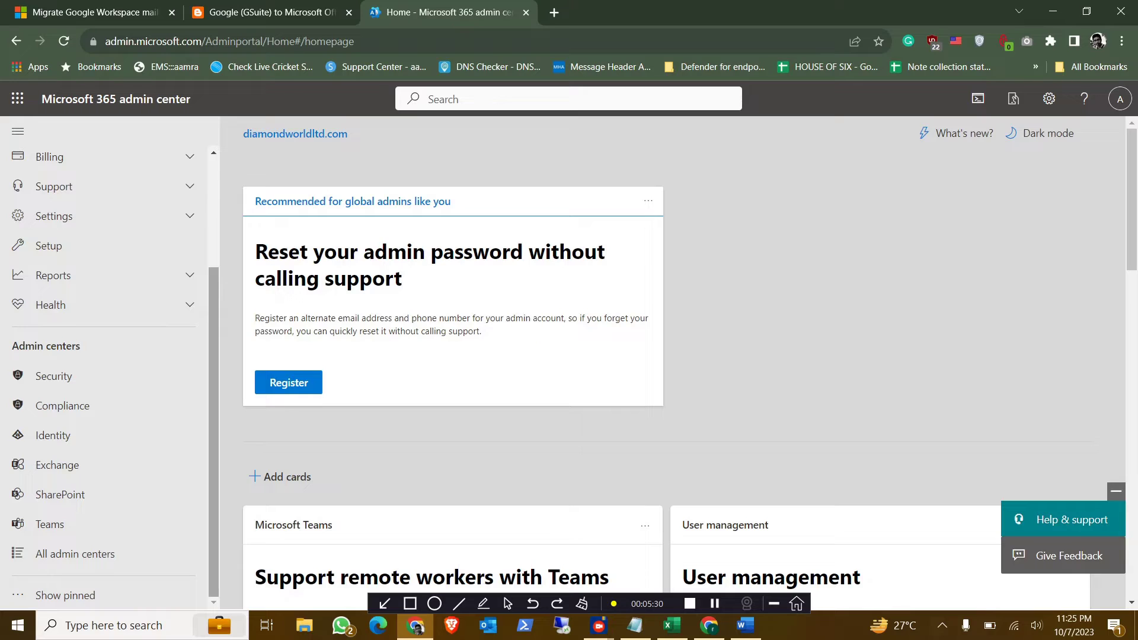
{"action": "scroll", "coordinate": [103, 285], "scroll_direction": "up", "scroll_amount": 3}
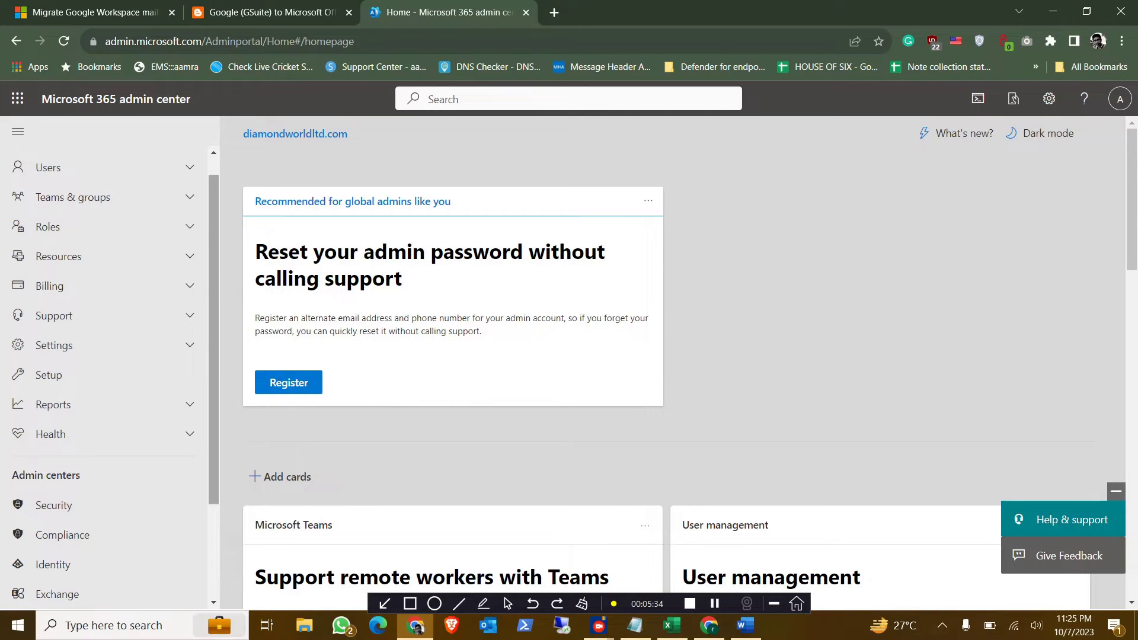
{"action": "scroll", "coordinate": [104, 237], "scroll_direction": "up", "scroll_amount": 1}
{"action": "left_click", "coordinate": [54, 191]}
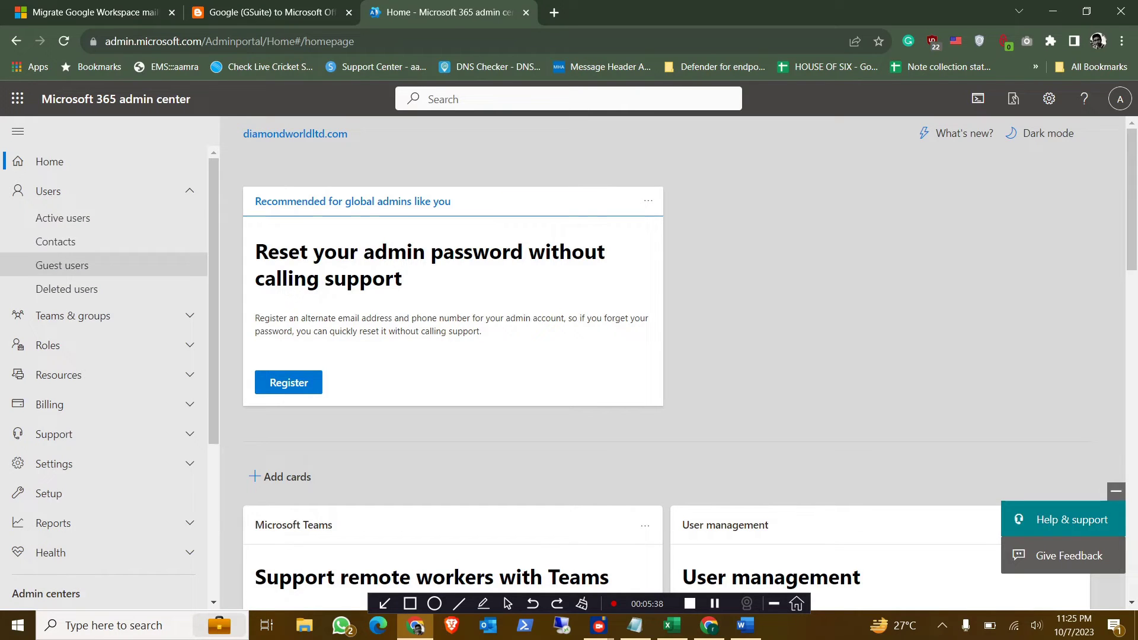
{"action": "scroll", "coordinate": [59, 265], "scroll_direction": "down", "scroll_amount": 3}
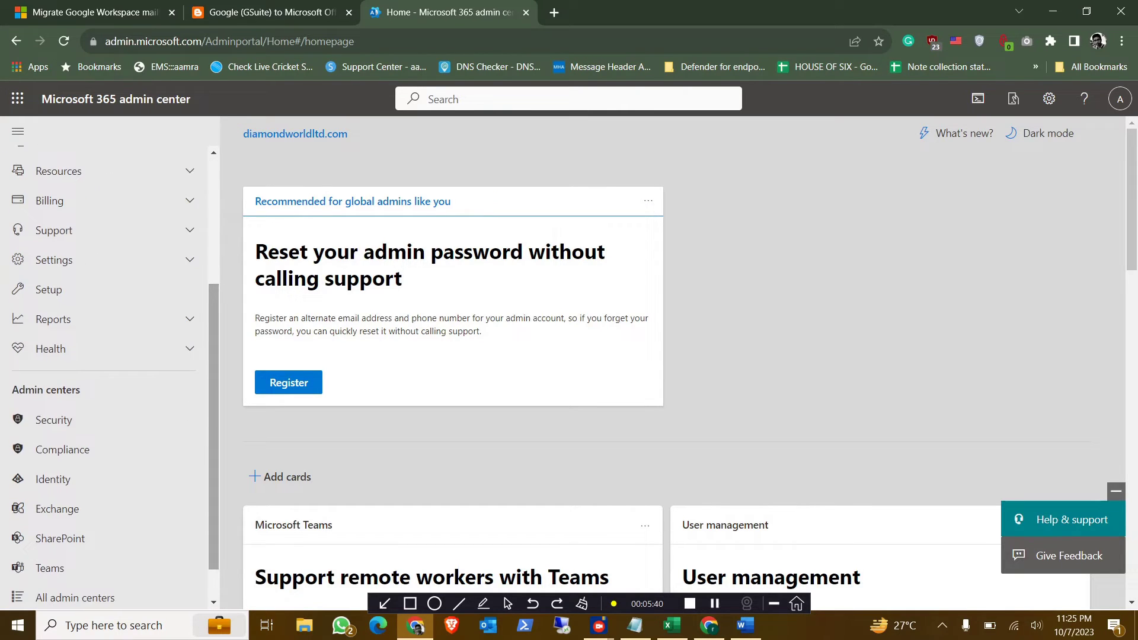
{"action": "scroll", "coordinate": [104, 379], "scroll_direction": "down", "scroll_amount": 1}
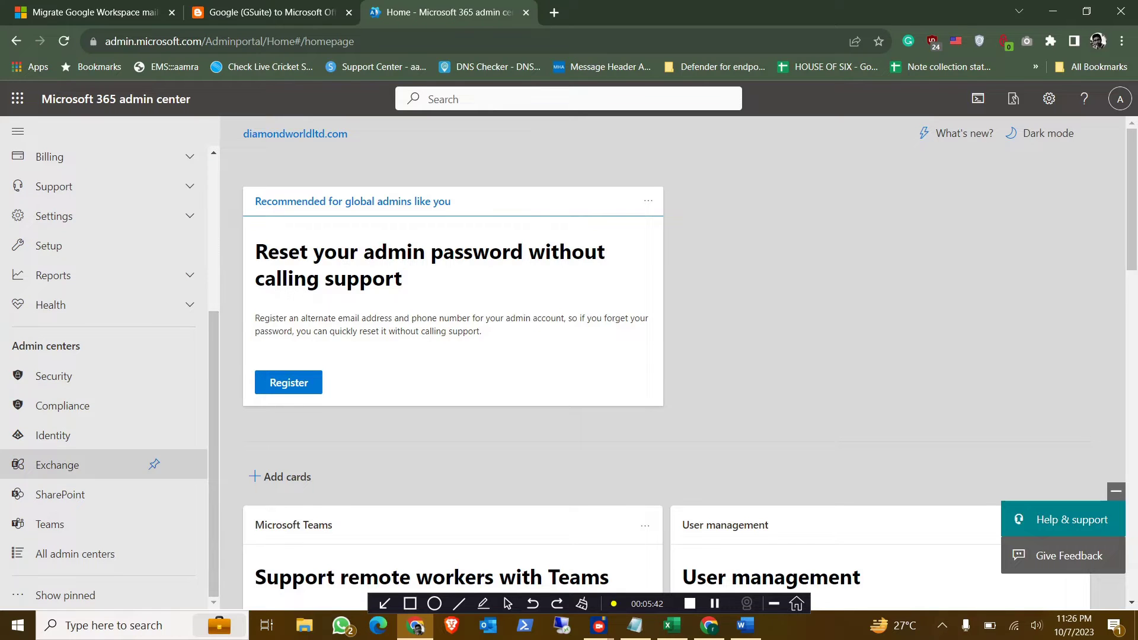
{"action": "left_click", "coordinate": [56, 465]}
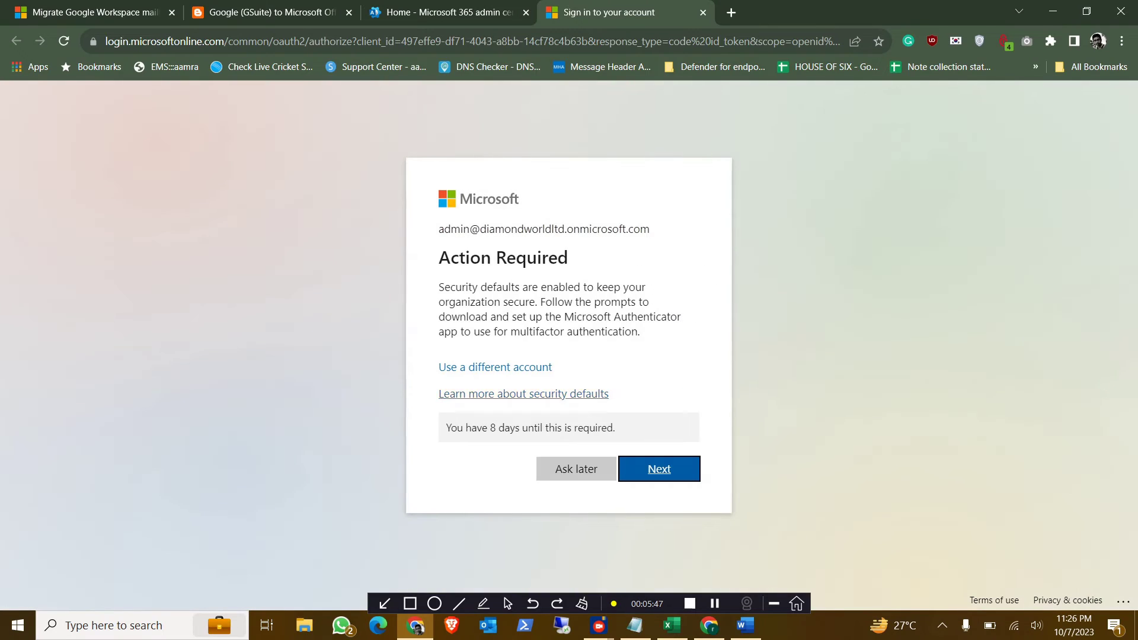
{"action": "left_click", "coordinate": [576, 469]}
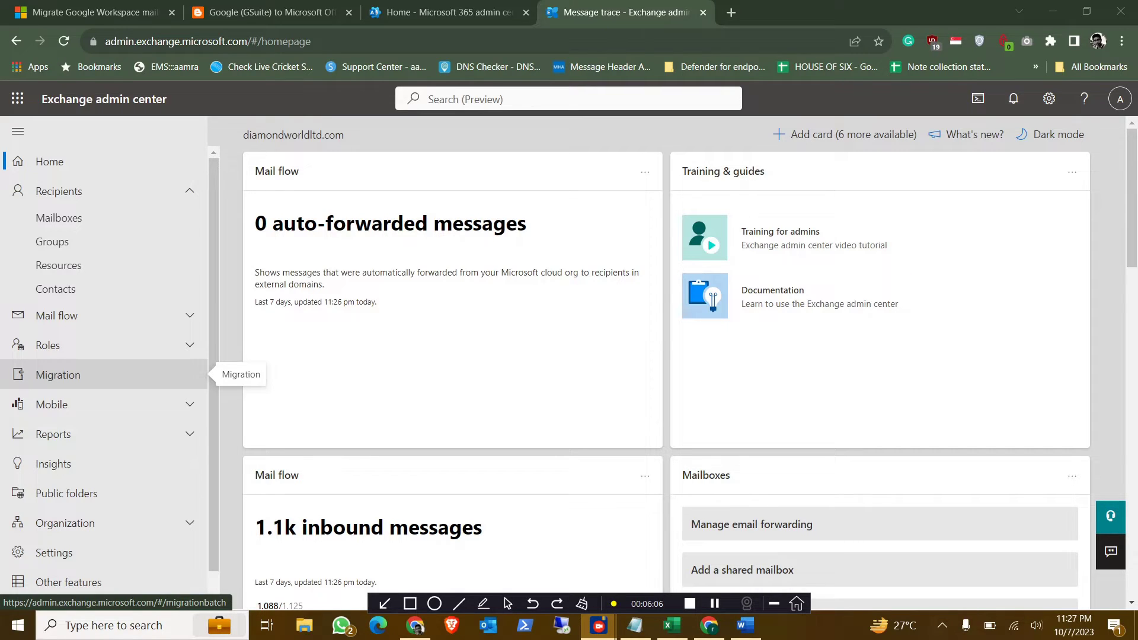
- Open the endpoints of the Exchange migration batches page and start adding an endpoint with the IMAP migration type
{"action": "left_click", "coordinate": [58, 375]}
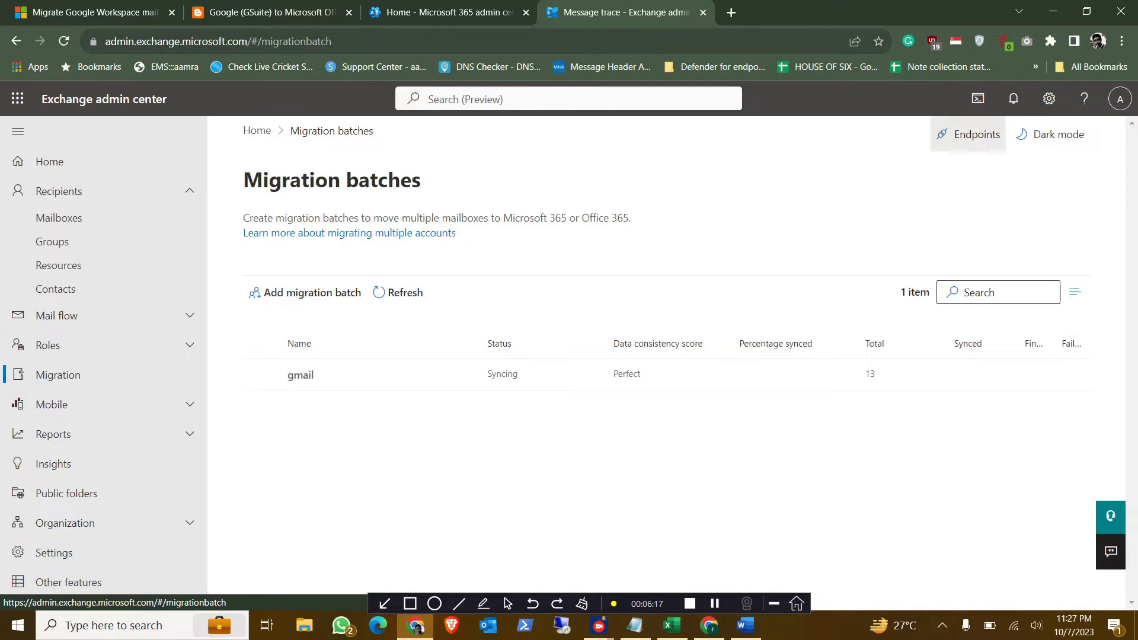
{"action": "left_click", "coordinate": [967, 134]}
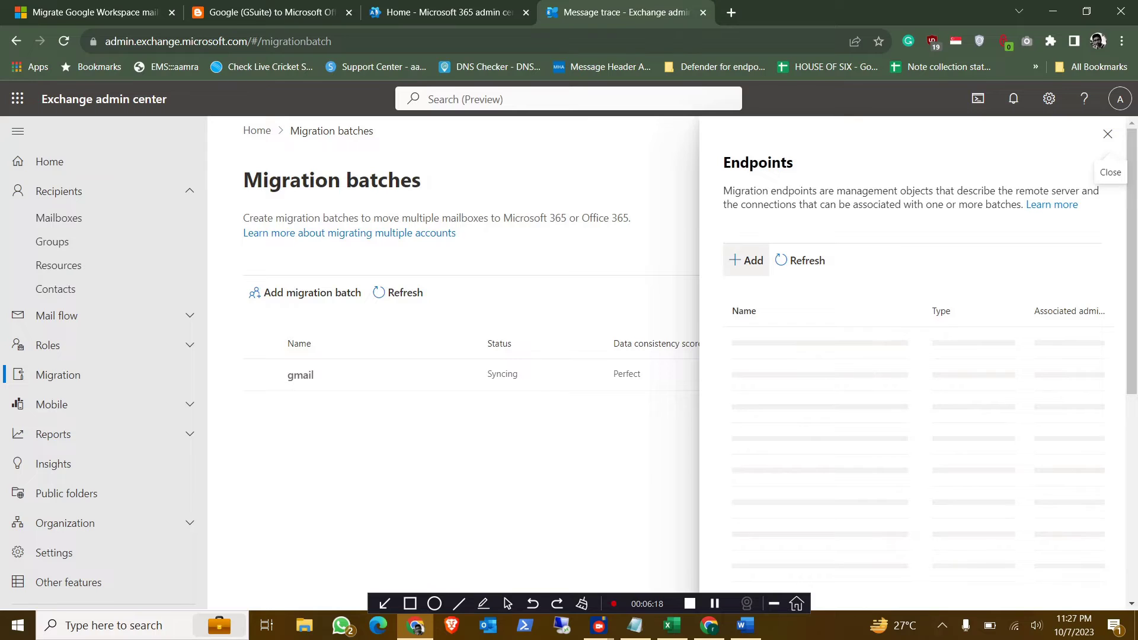
{"action": "left_click", "coordinate": [745, 260]}
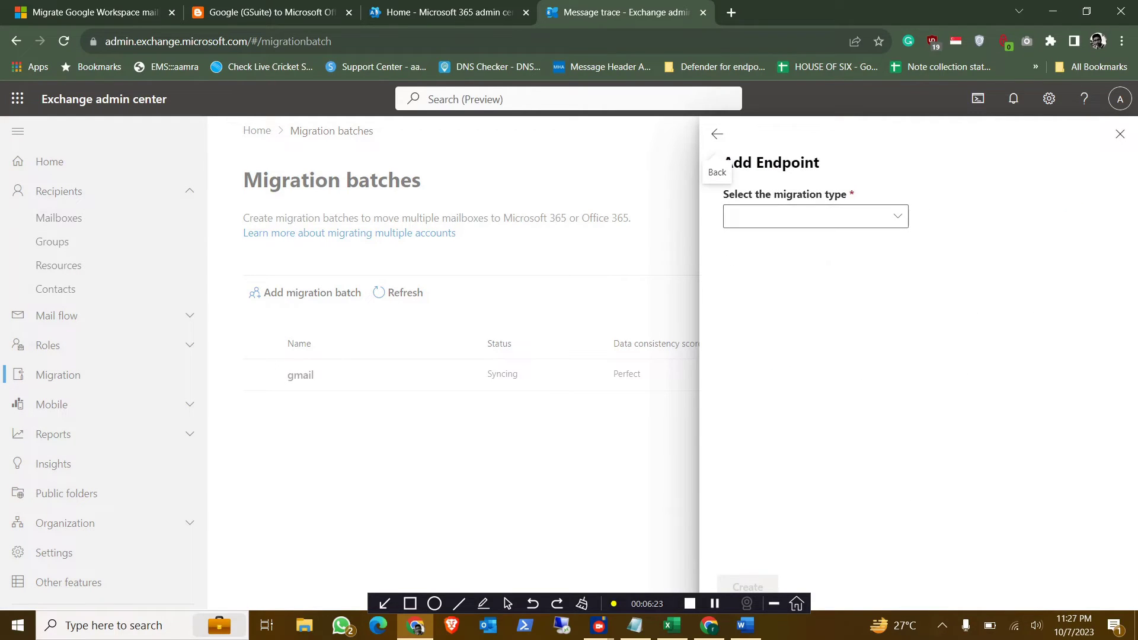
{"action": "left_click", "coordinate": [814, 217]}
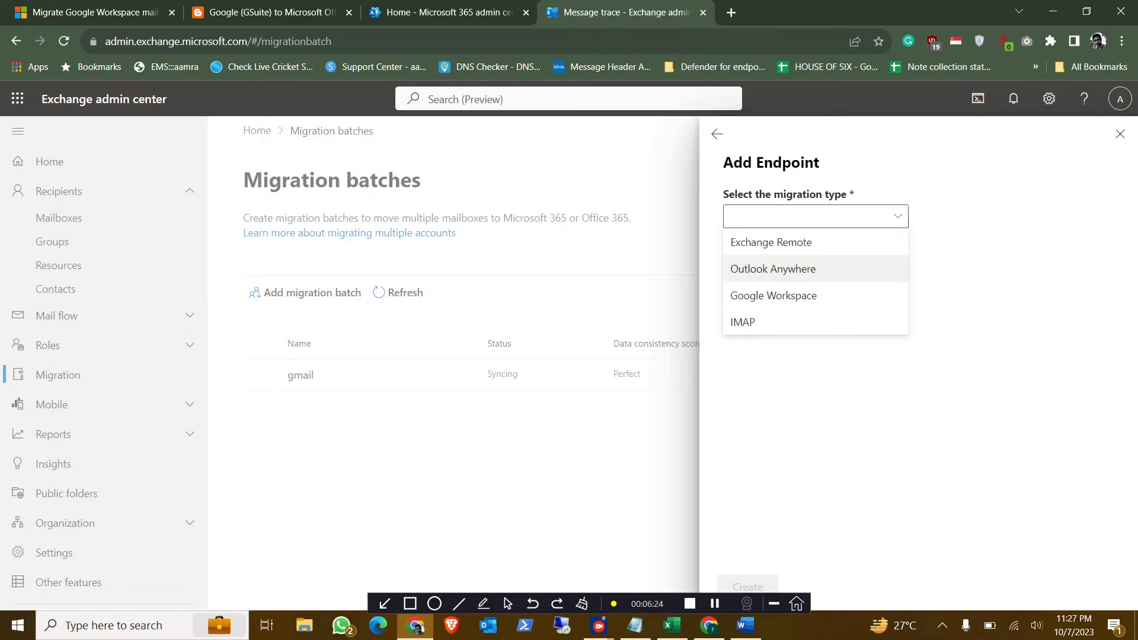
{"action": "left_click", "coordinate": [743, 322]}
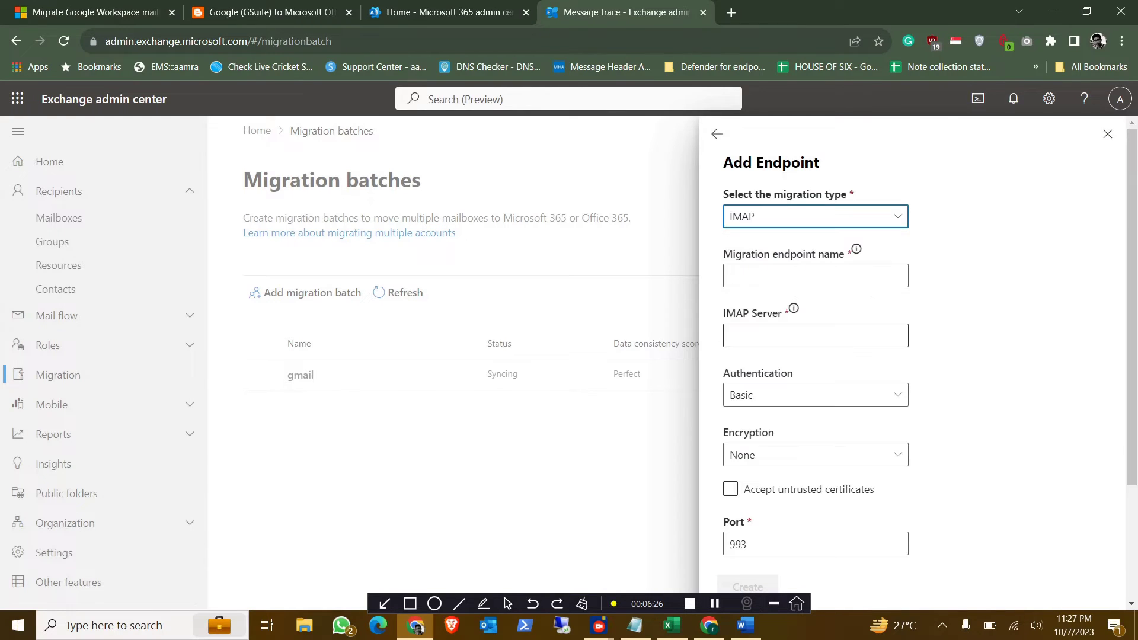
- Name the endpoint Gusite to O365 and set its IMAP server to imap.gmail.com, copied from step 5 of the Microsoft Learn article
{"action": "left_click", "coordinate": [815, 276]}
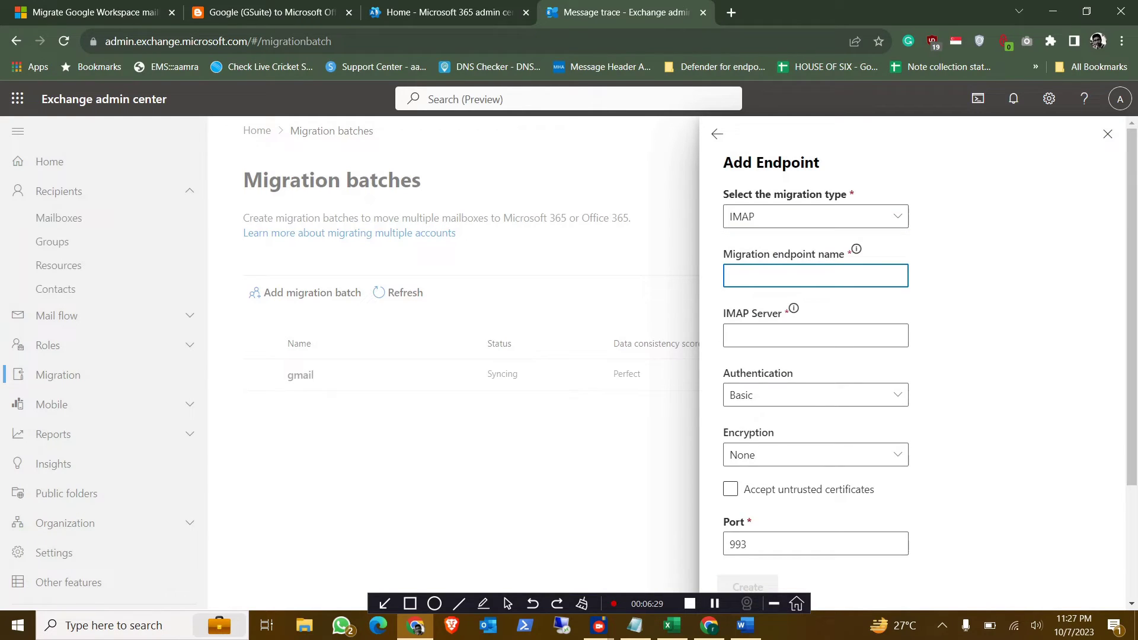
{"action": "type", "text": "Gusite to O365"}
{"action": "left_click", "coordinate": [815, 335]}
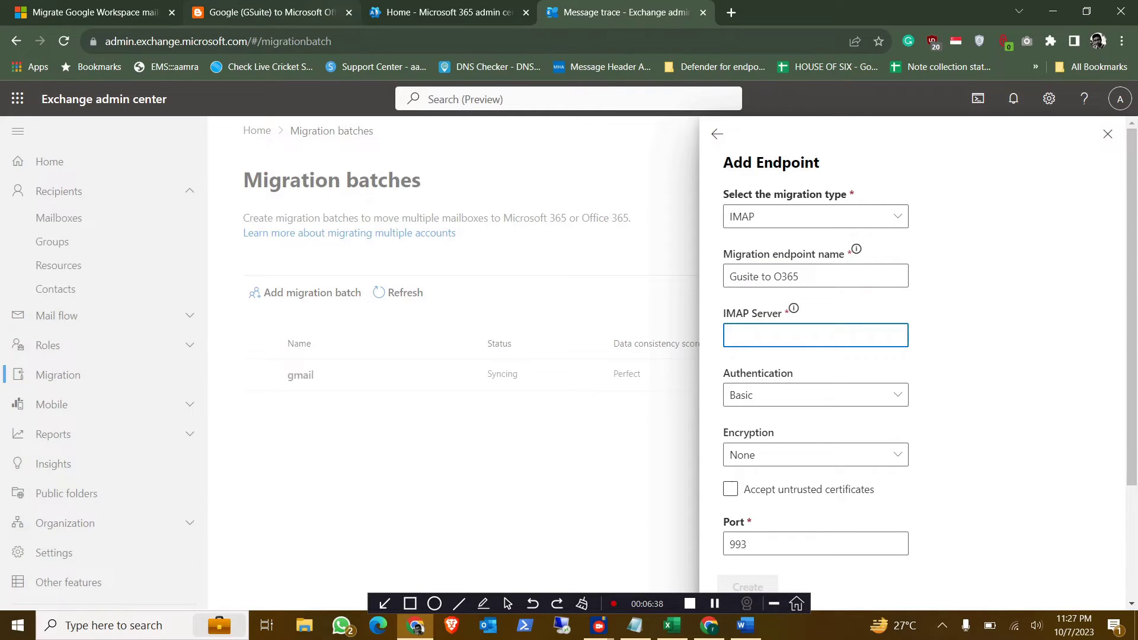
{"action": "key", "text": "ctrl+1"}
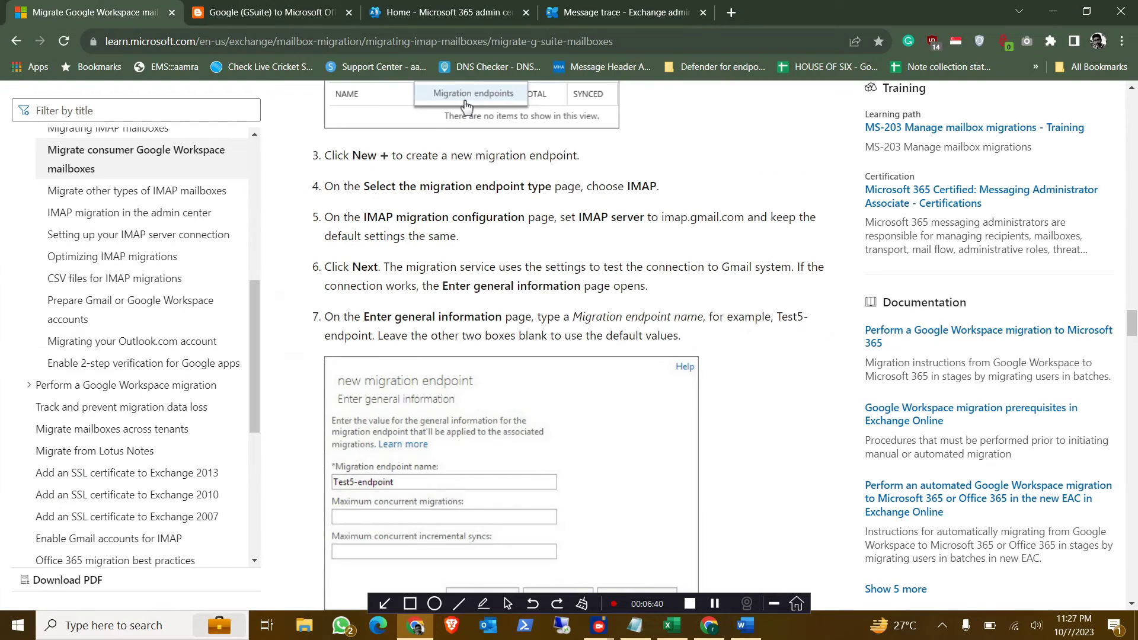
{"action": "left_click_drag", "start_coordinate": [661, 217], "coordinate": [744, 217]}
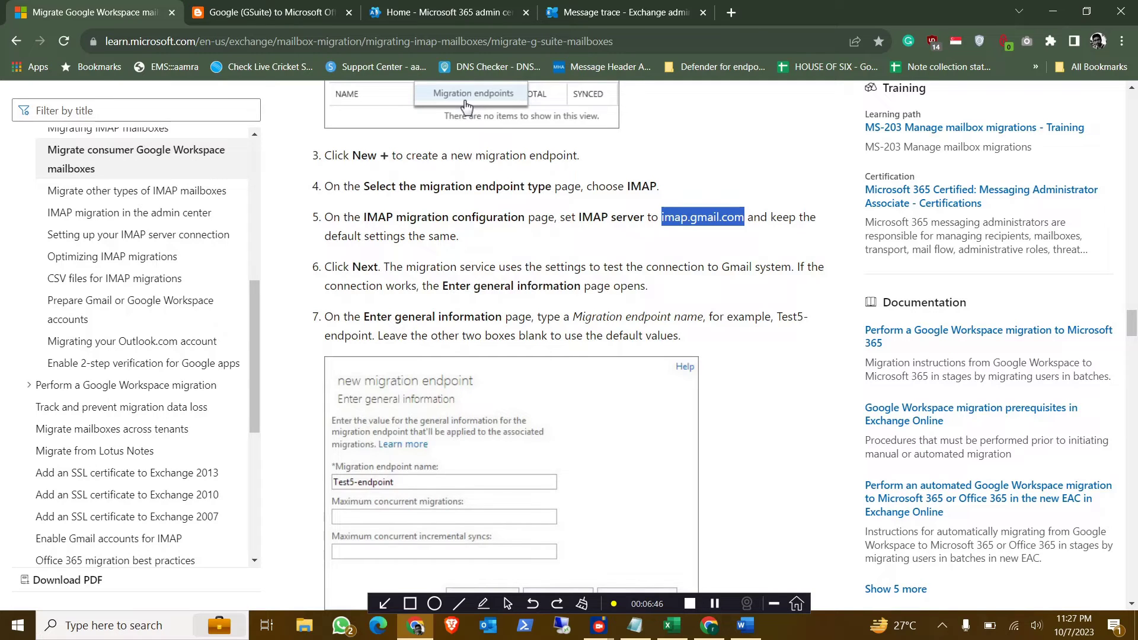
{"action": "left_click", "coordinate": [592, 12]}
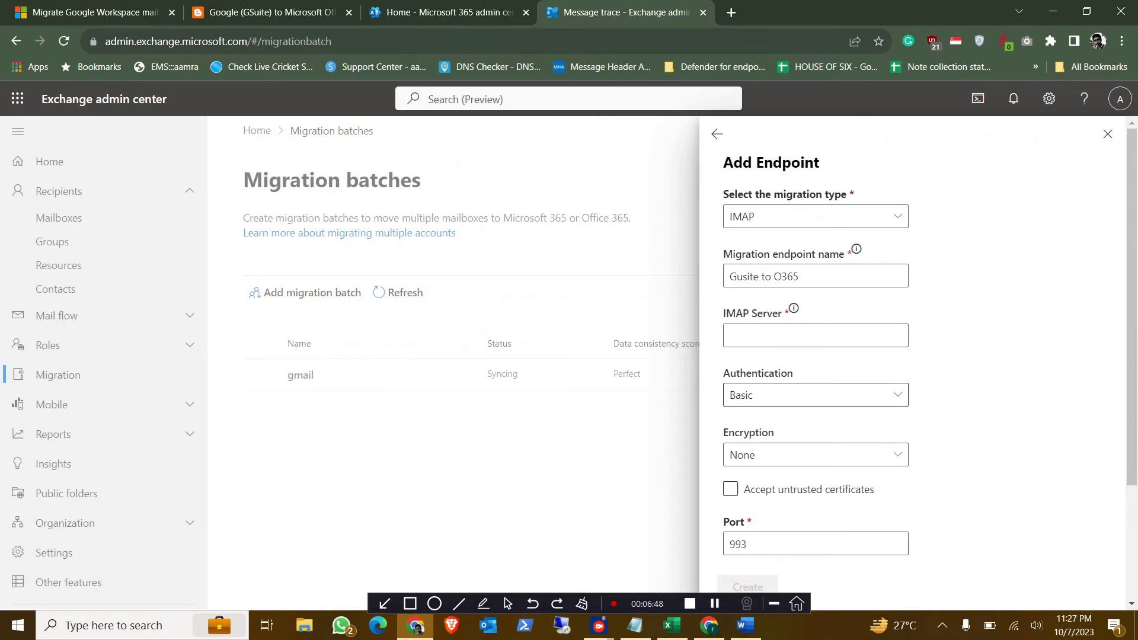
{"action": "left_click", "coordinate": [815, 336]}
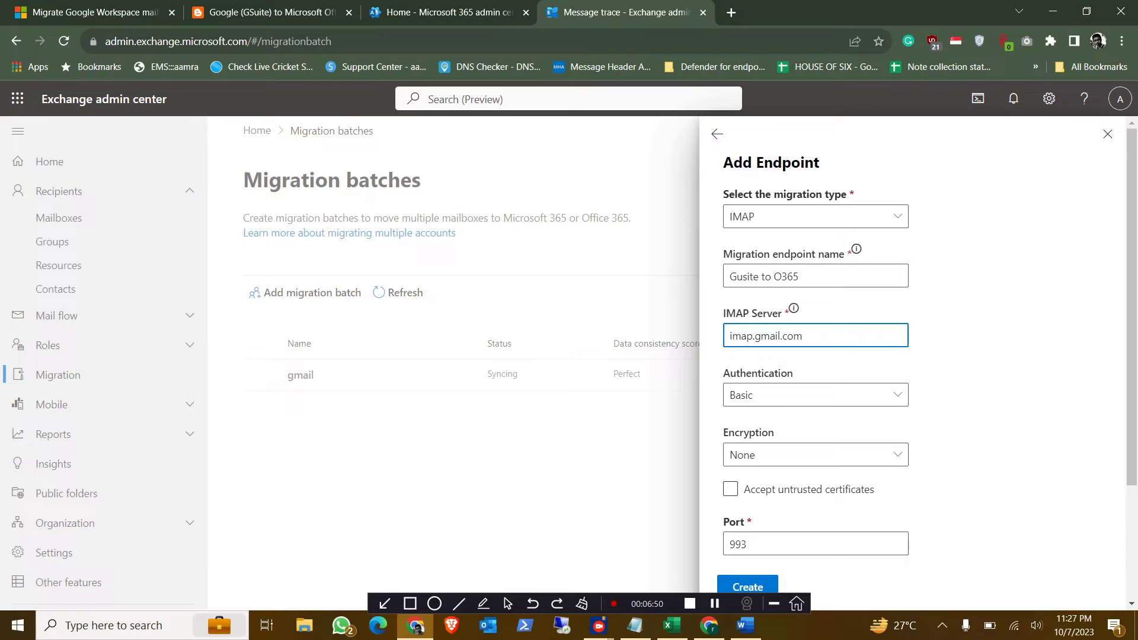
- Set the endpoint's encryption to SSL, create the endpoint, and close the endpoints list after checking it
{"action": "scroll", "coordinate": [913, 356], "scroll_direction": "down", "scroll_amount": 3}
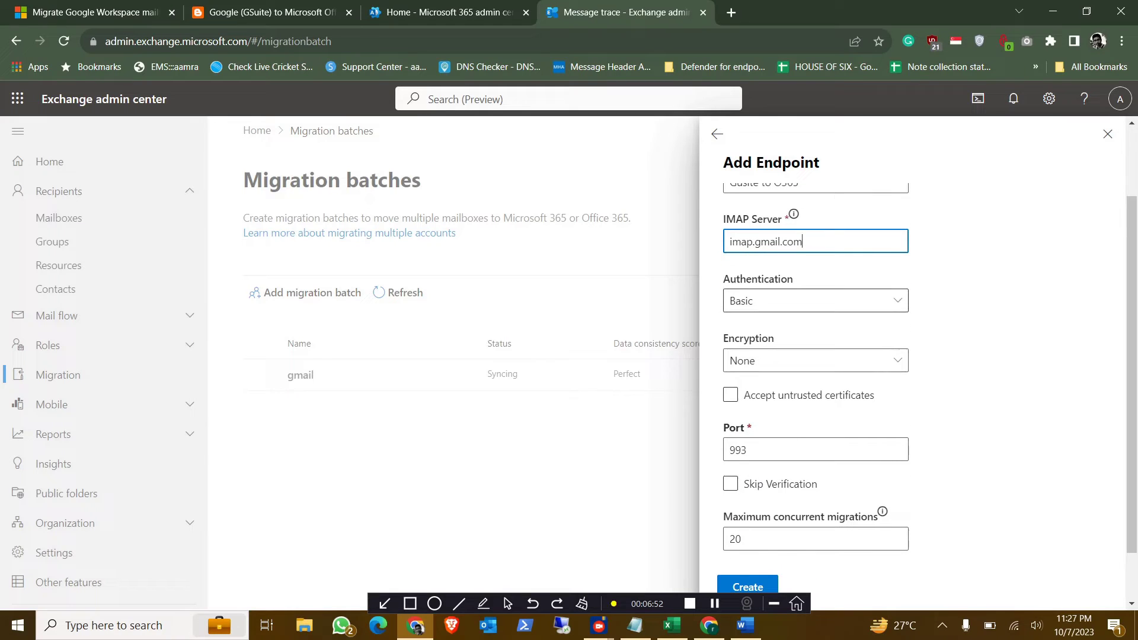
{"action": "left_click", "coordinate": [815, 361]}
{"action": "left_click", "coordinate": [764, 411]}
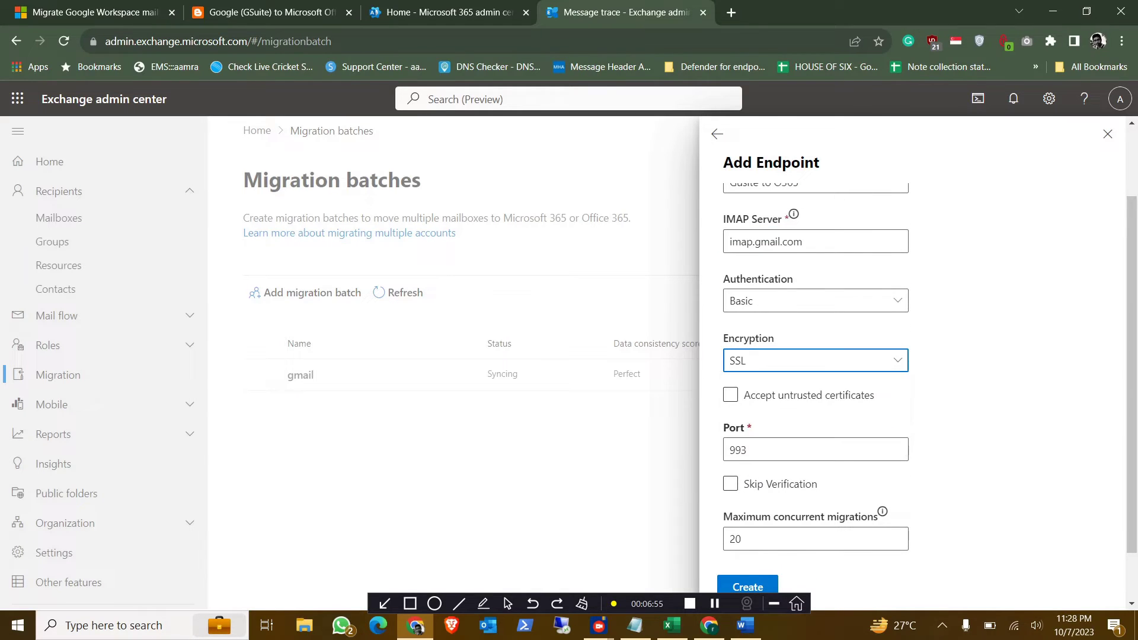
{"action": "scroll", "coordinate": [912, 355], "scroll_direction": "down", "scroll_amount": 2}
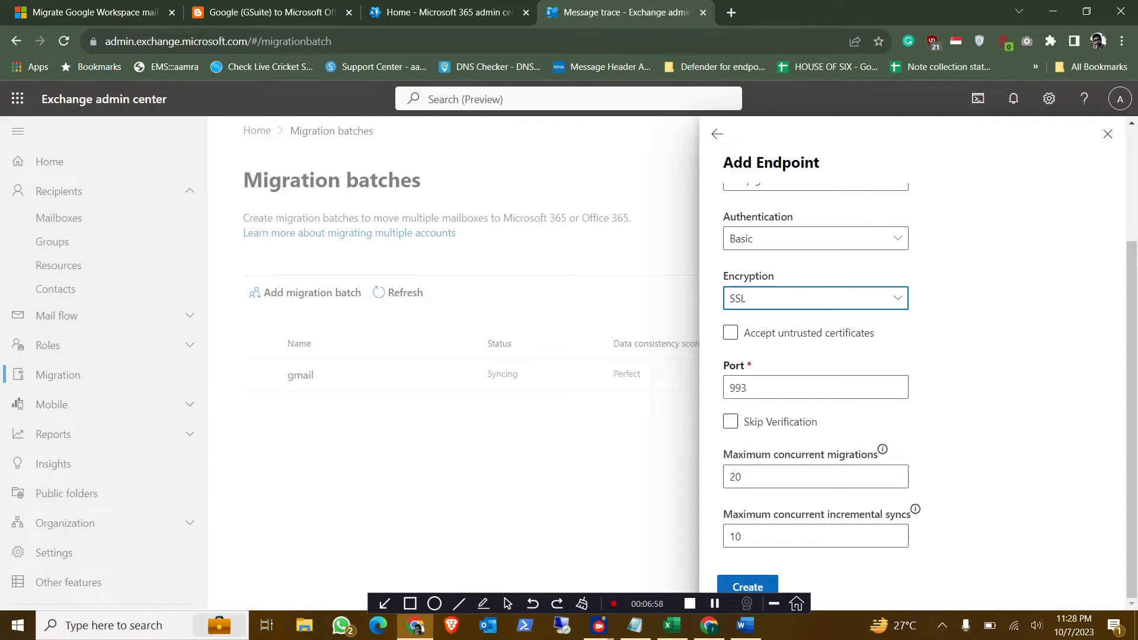
{"action": "left_click", "coordinate": [747, 587]}
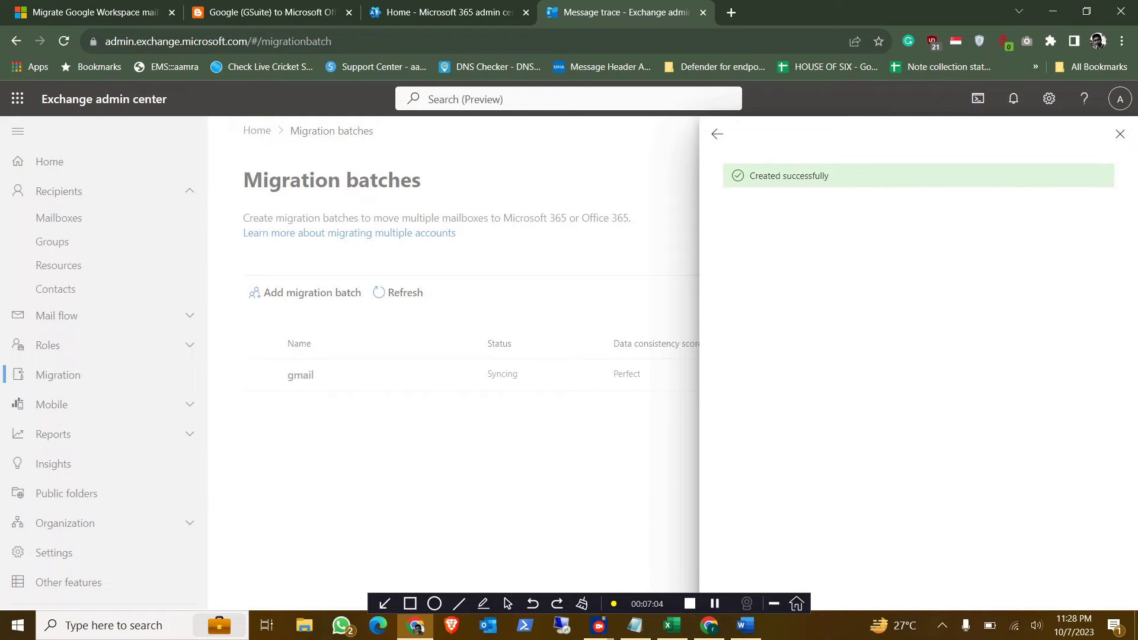
{"action": "left_click", "coordinate": [717, 134]}
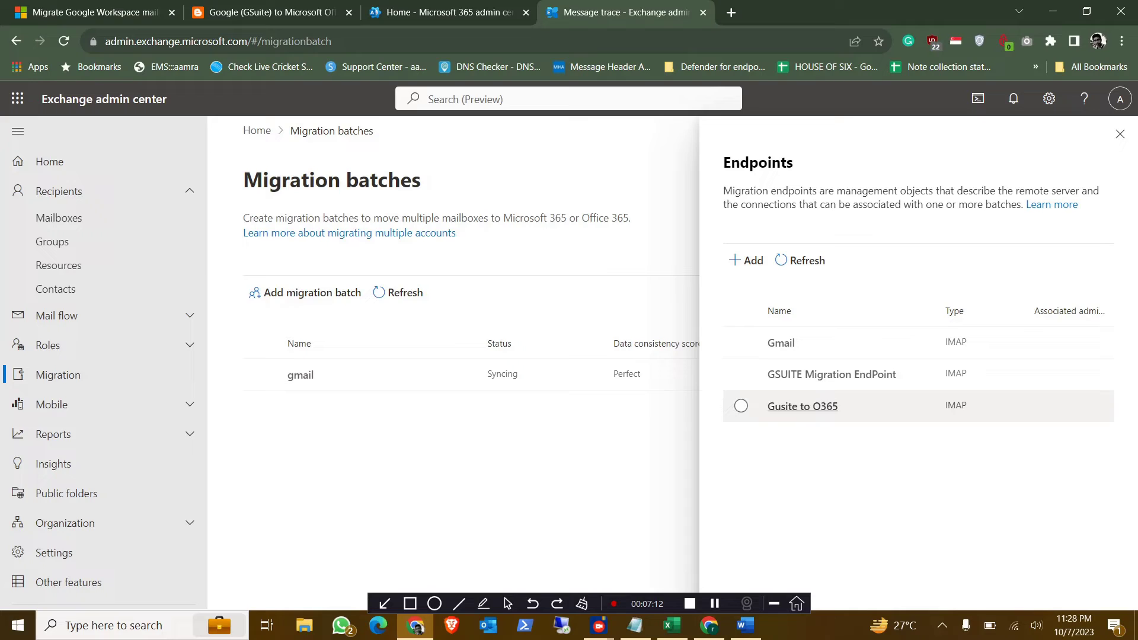
{"action": "left_click", "coordinate": [1119, 134]}
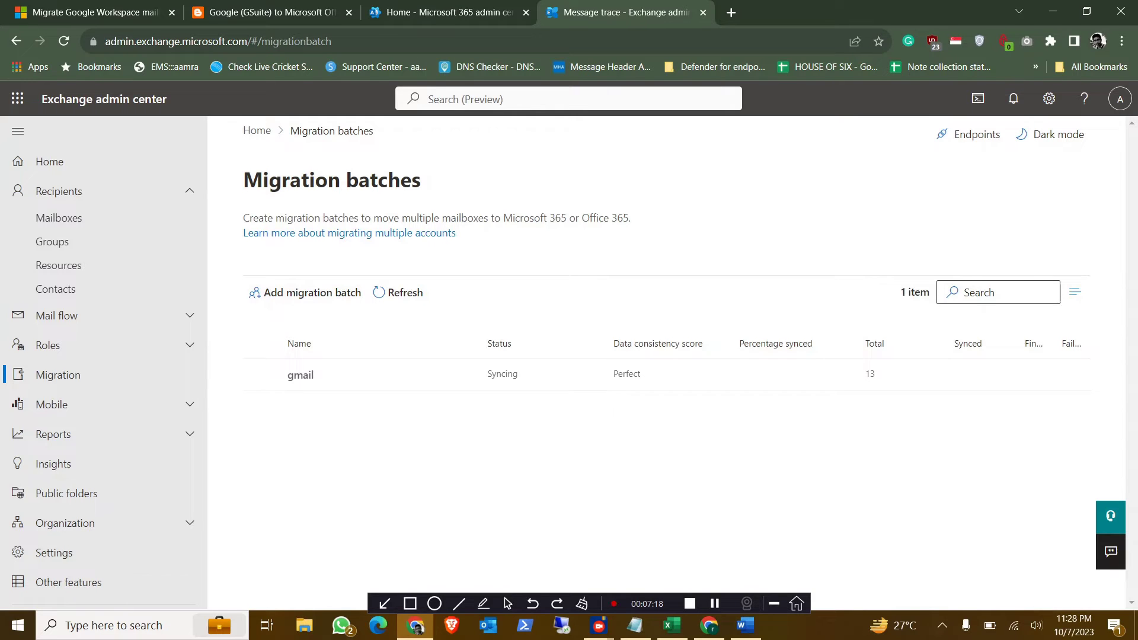
- Switch to the EmailBackupFormat workbook in Excel and fit all column widths to their contents
{"action": "left_click", "coordinate": [672, 625]}
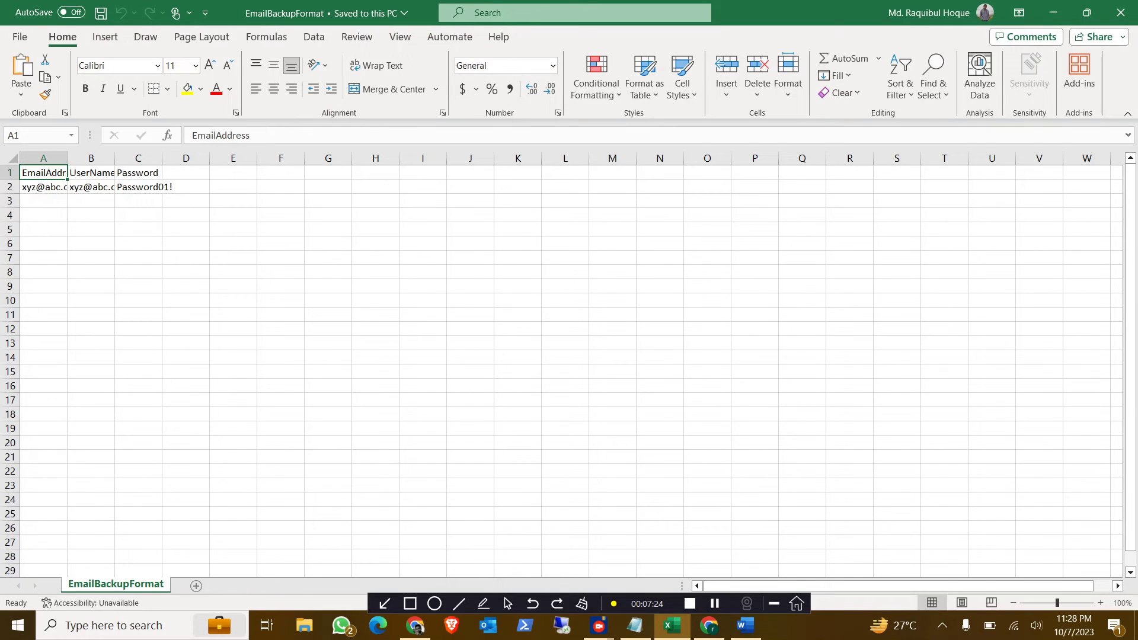
{"action": "left_click", "coordinate": [13, 159]}
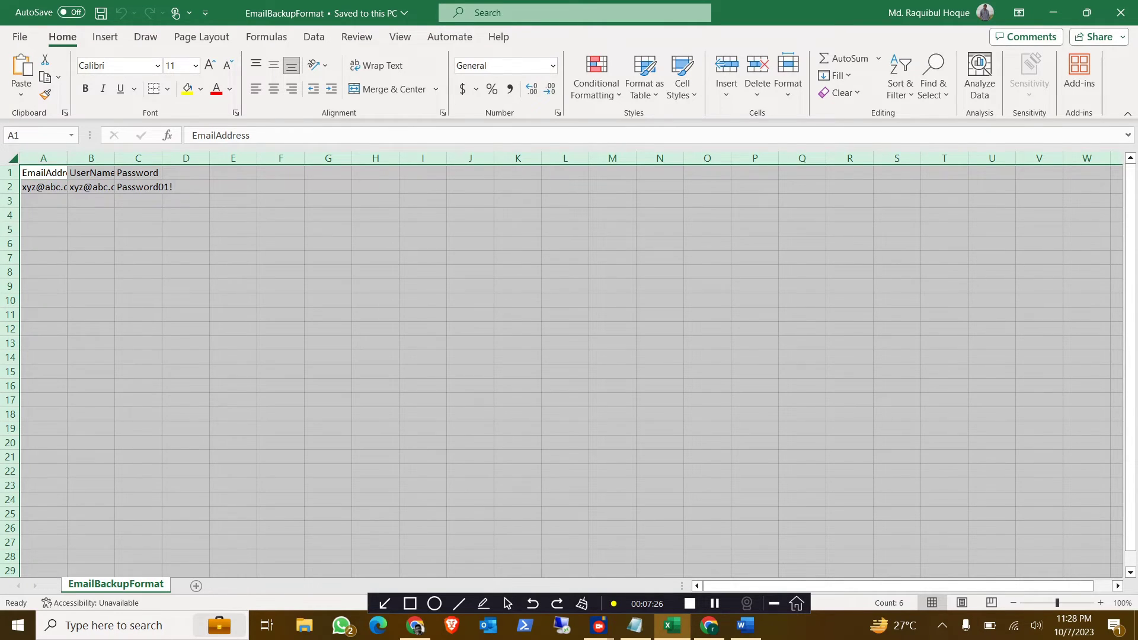
{"action": "double_click", "coordinate": [67, 159]}
{"action": "left_click", "coordinate": [52, 243]}
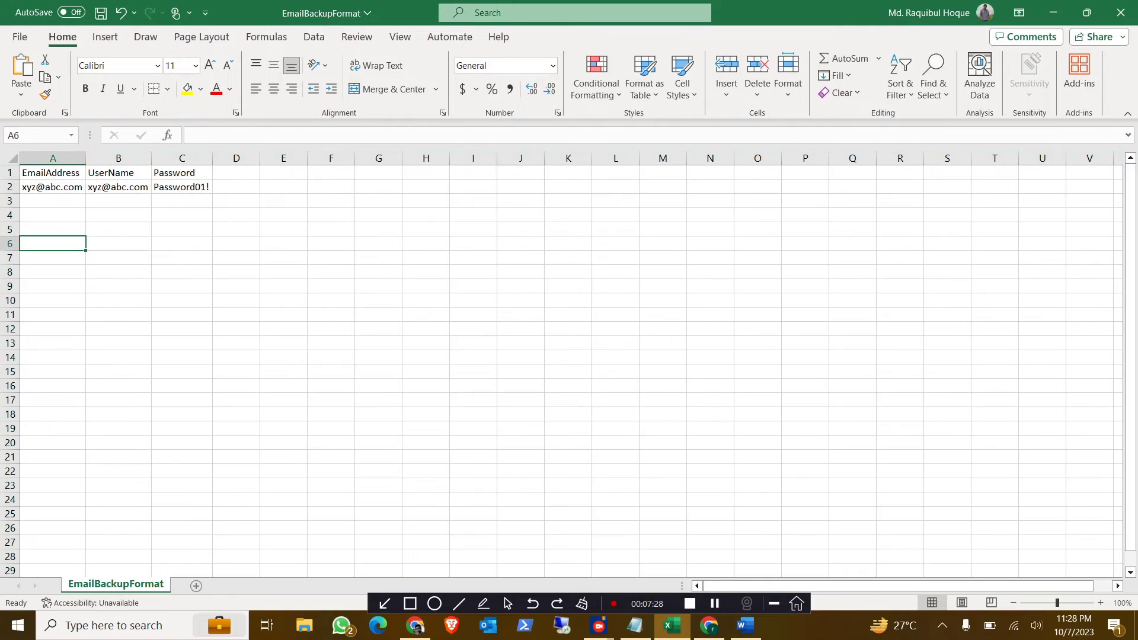
- Review the EmailAddress header and the sample row's password cell, save the EmailBackupFormat CSV file and close it
{"action": "left_click", "coordinate": [52, 172]}
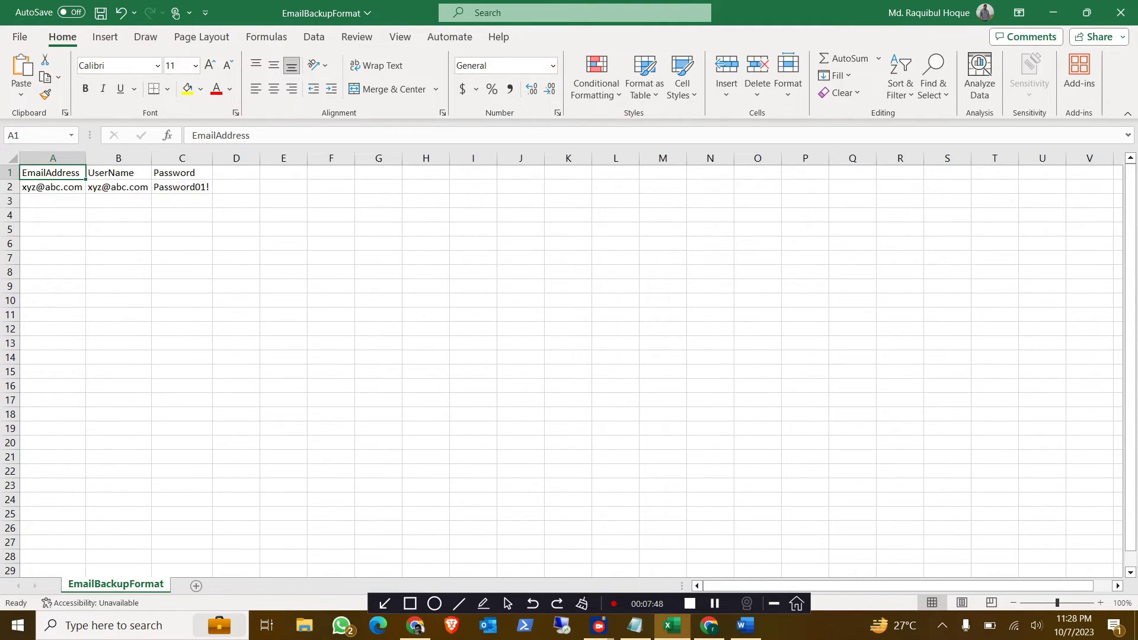
{"action": "left_click", "coordinate": [182, 187]}
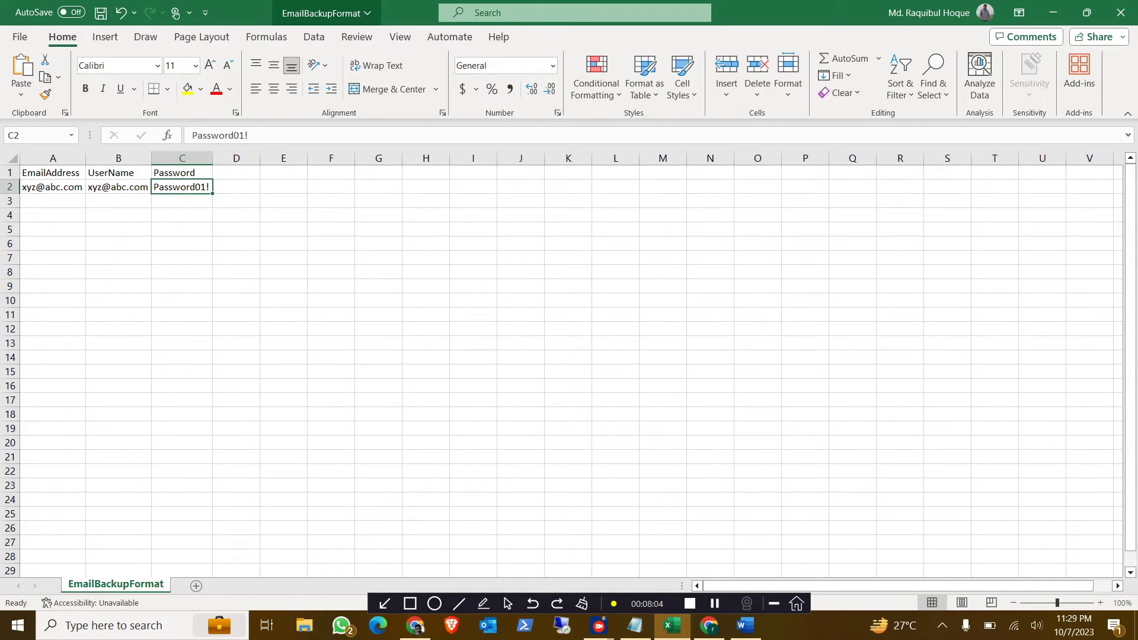
{"action": "left_click", "coordinate": [101, 13]}
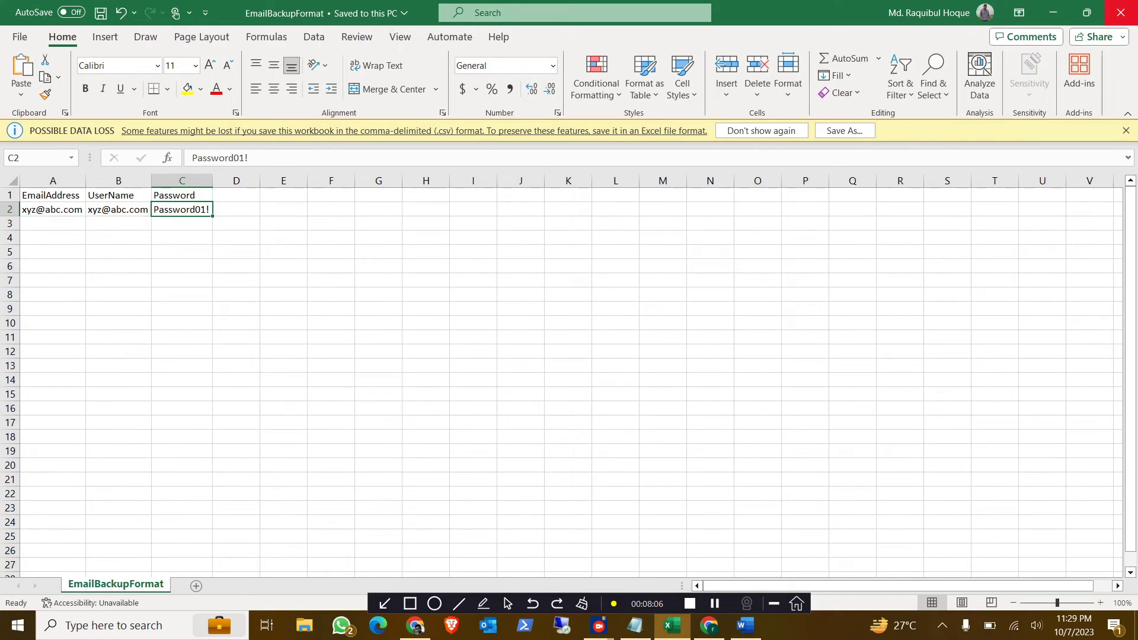
{"action": "left_click", "coordinate": [1120, 12]}
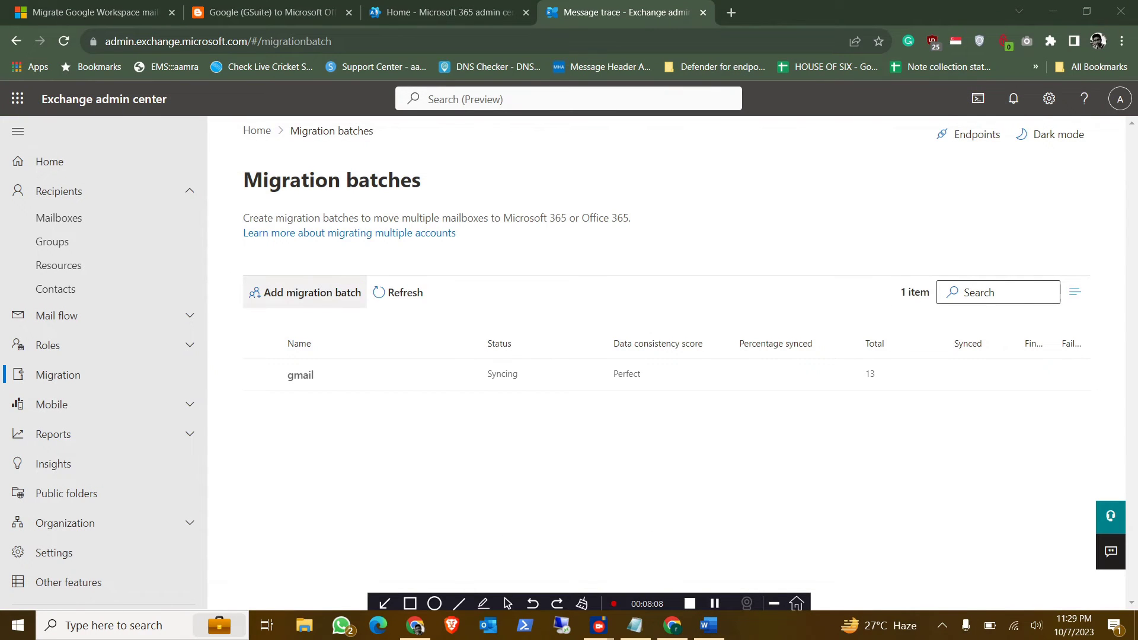
- Start a new migration batch named Gsuite to O365 with the Migration to Exchange Online path
{"action": "left_click", "coordinate": [305, 292]}
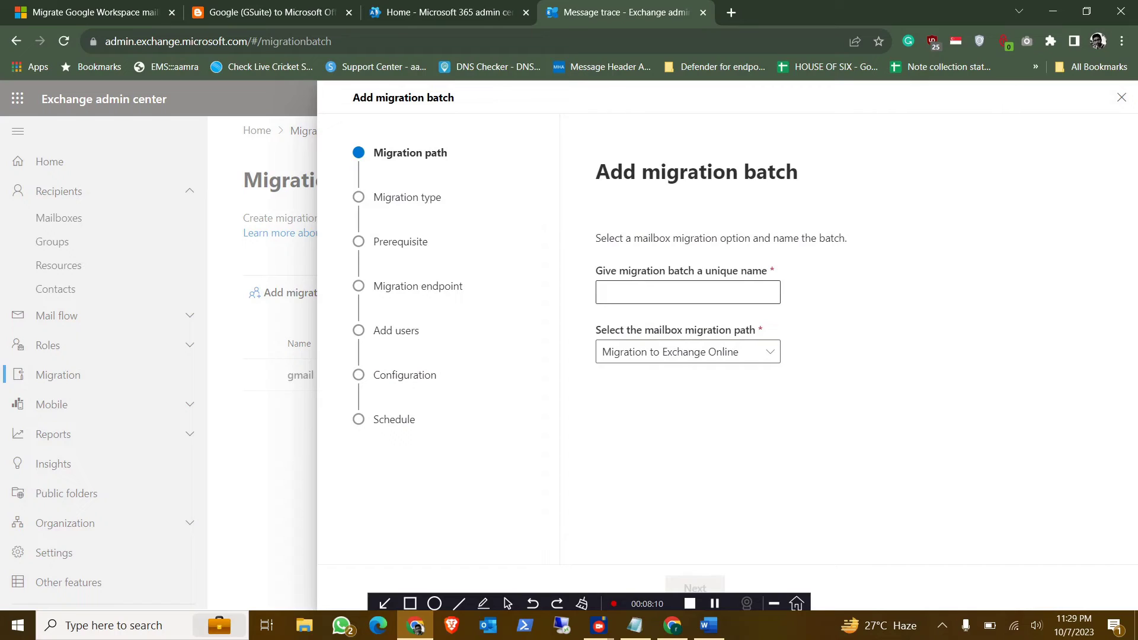
{"action": "type", "text": "Gui"}
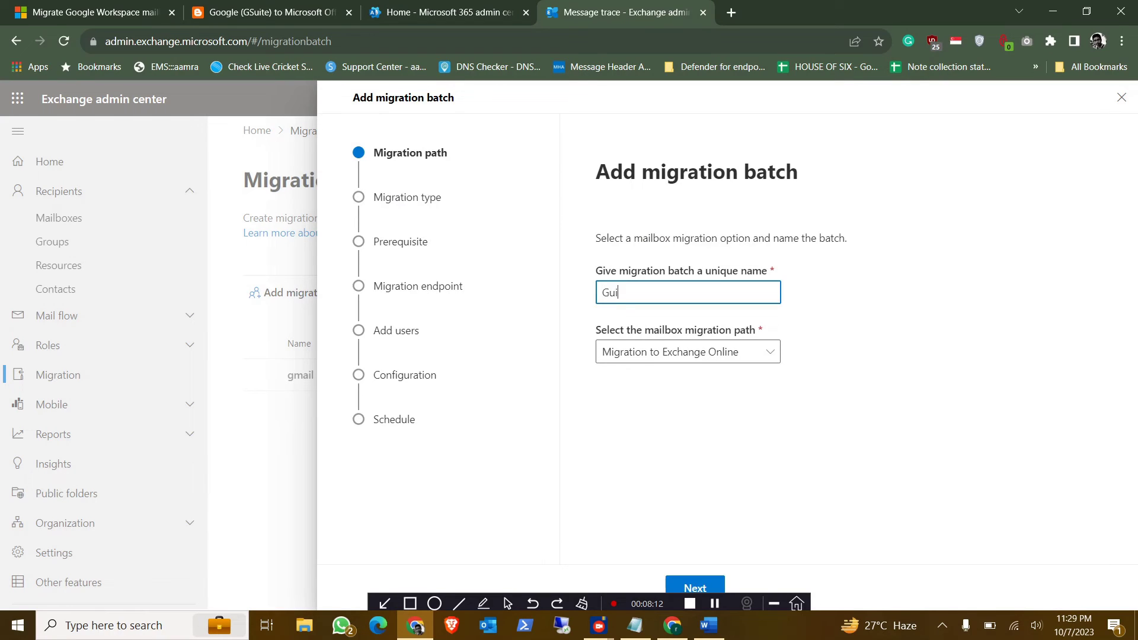
{"action": "key", "text": "BackSpace"}
{"action": "type", "text": "suite to O365"}
{"action": "left_click", "coordinate": [695, 587]}
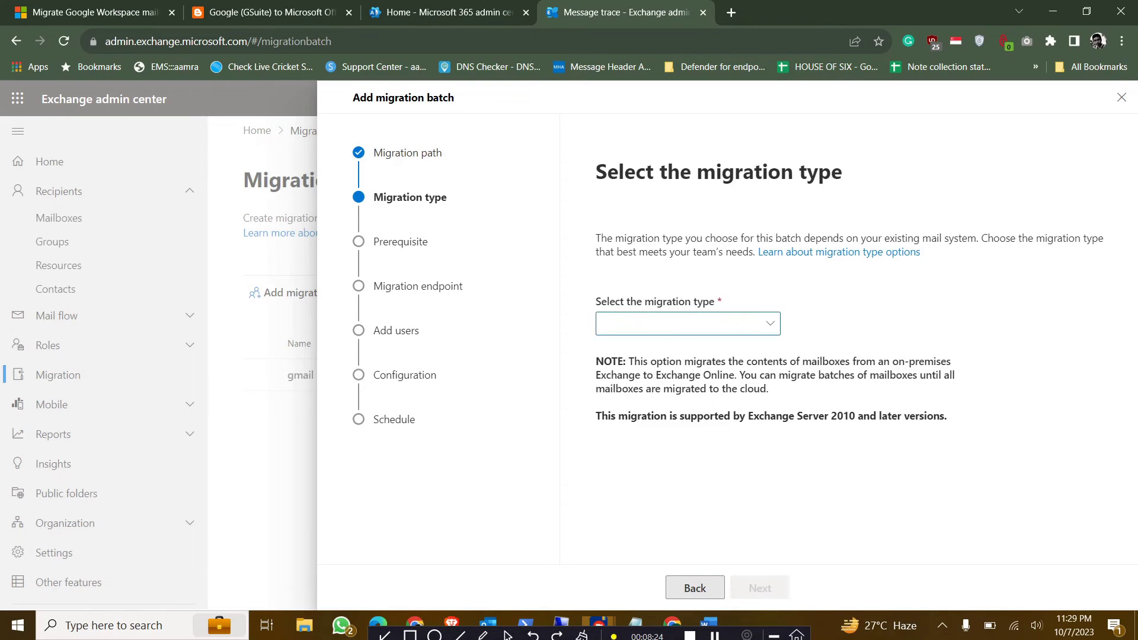
- Set the batch's migration type to IMAP migration and select the existing Gusite to O365 migration endpoint
{"action": "left_click", "coordinate": [687, 323]}
{"action": "left_click", "coordinate": [638, 482]}
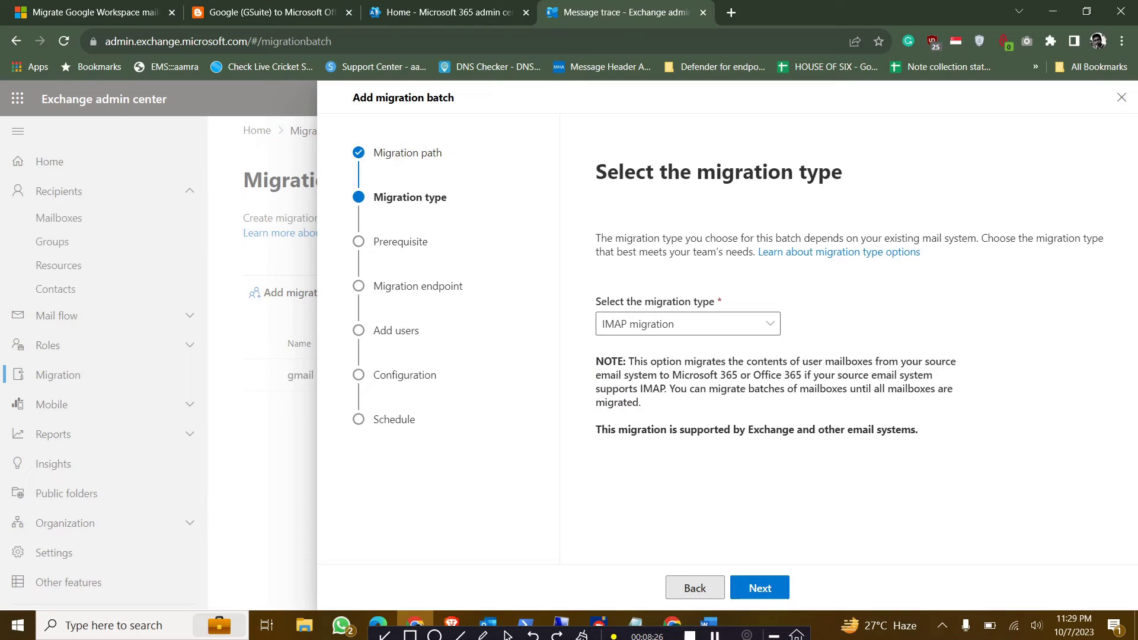
{"action": "left_click", "coordinate": [759, 587]}
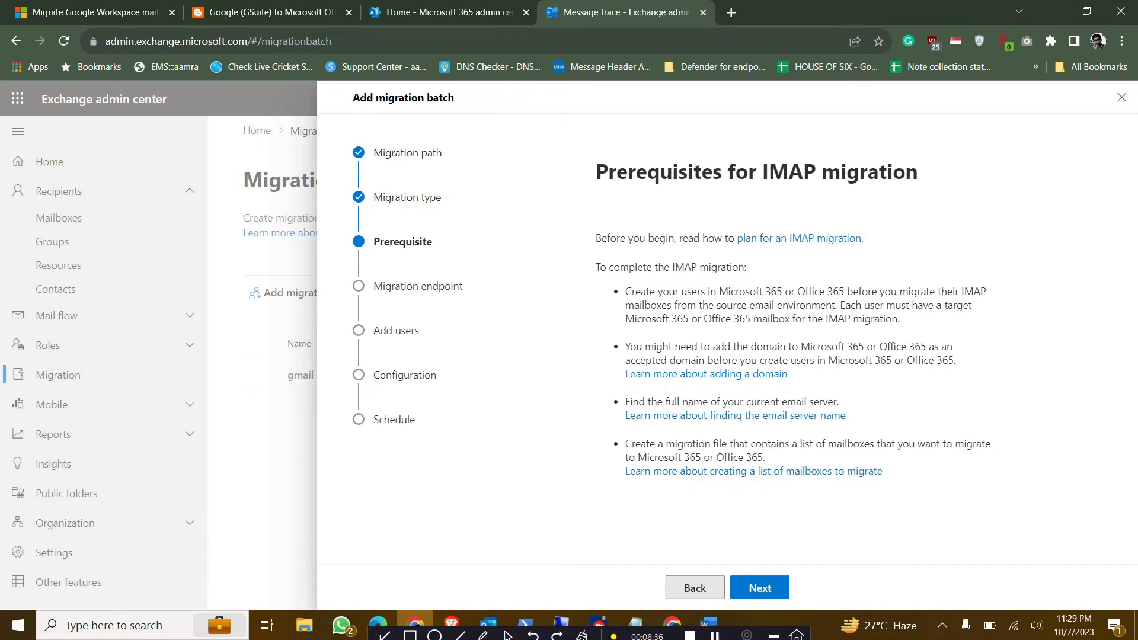
{"action": "left_click", "coordinate": [759, 587]}
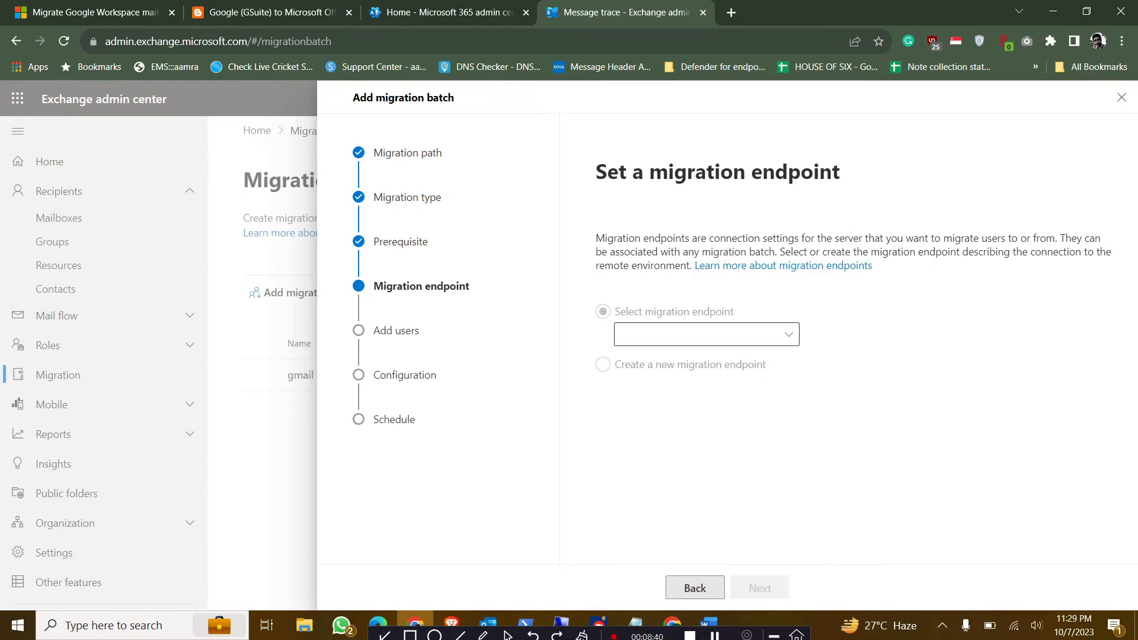
{"action": "left_click", "coordinate": [706, 334]}
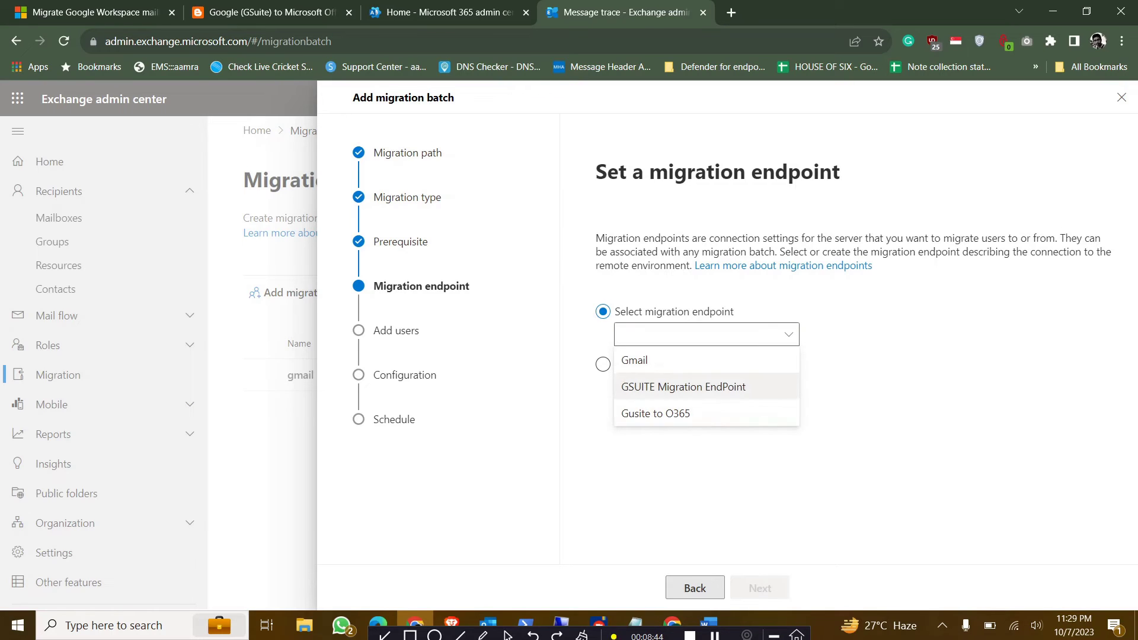
{"action": "left_click", "coordinate": [655, 413]}
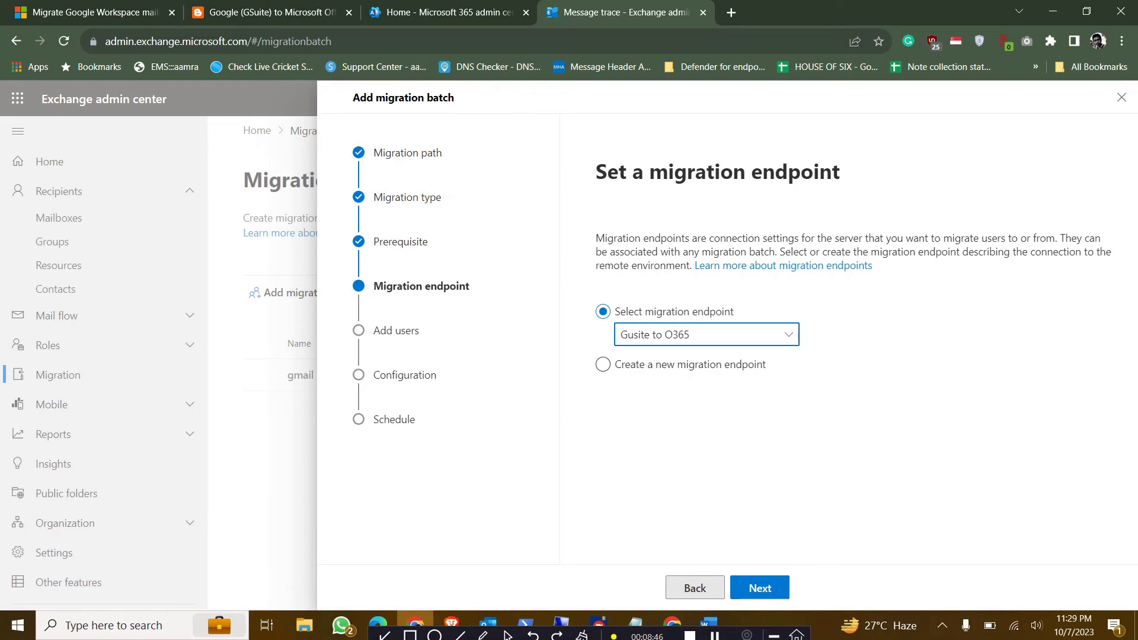
{"action": "left_click", "coordinate": [759, 587]}
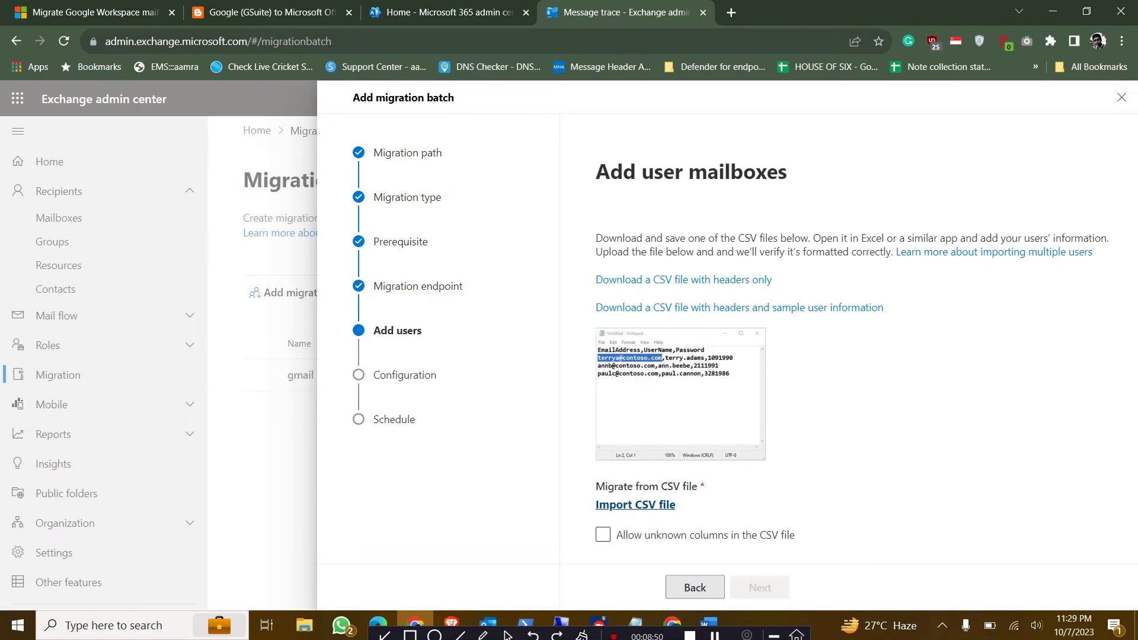
- Import the EmailBackupFormat CSV file from the Desktop as the batch's user mailbox list
{"action": "left_click", "coordinate": [635, 504]}
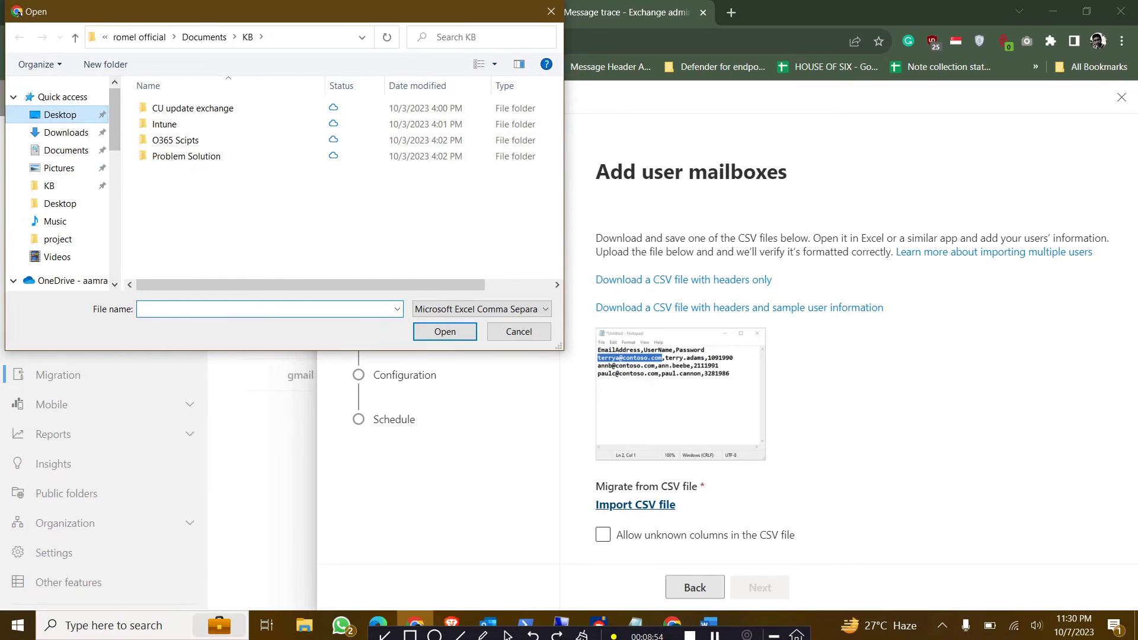
{"action": "left_click", "coordinate": [60, 115]}
{"action": "left_click", "coordinate": [191, 108]}
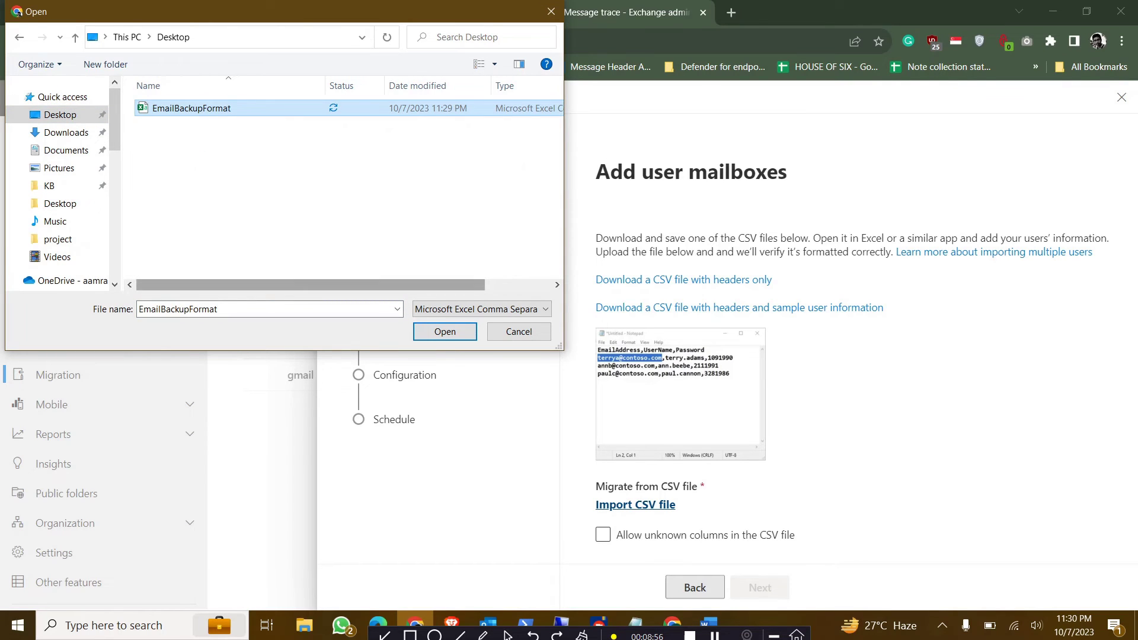
{"action": "key", "text": "Return"}
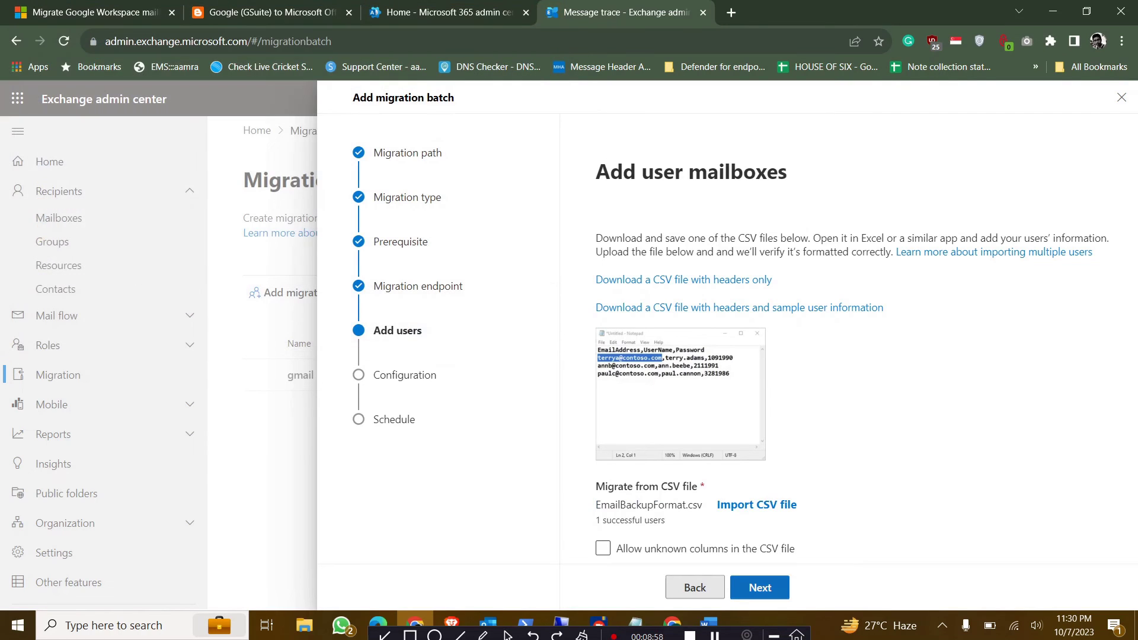
{"action": "left_click", "coordinate": [759, 587]}
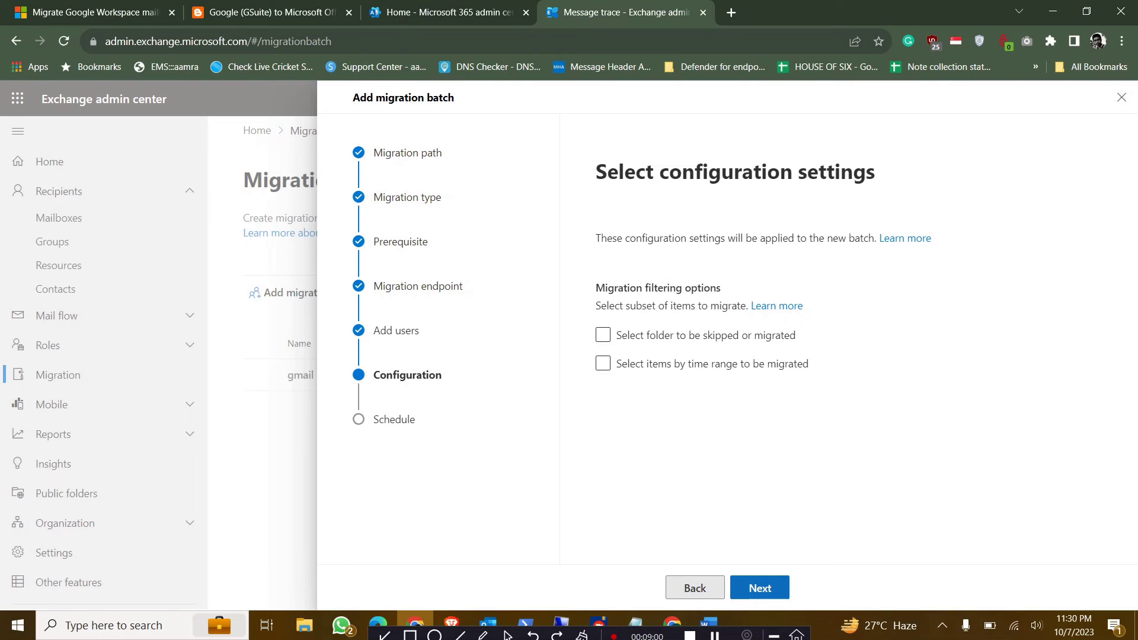
- Skip the migration filtering options, review the batch's schedule options, and close the batch setup without saving
{"action": "key", "text": "Return"}
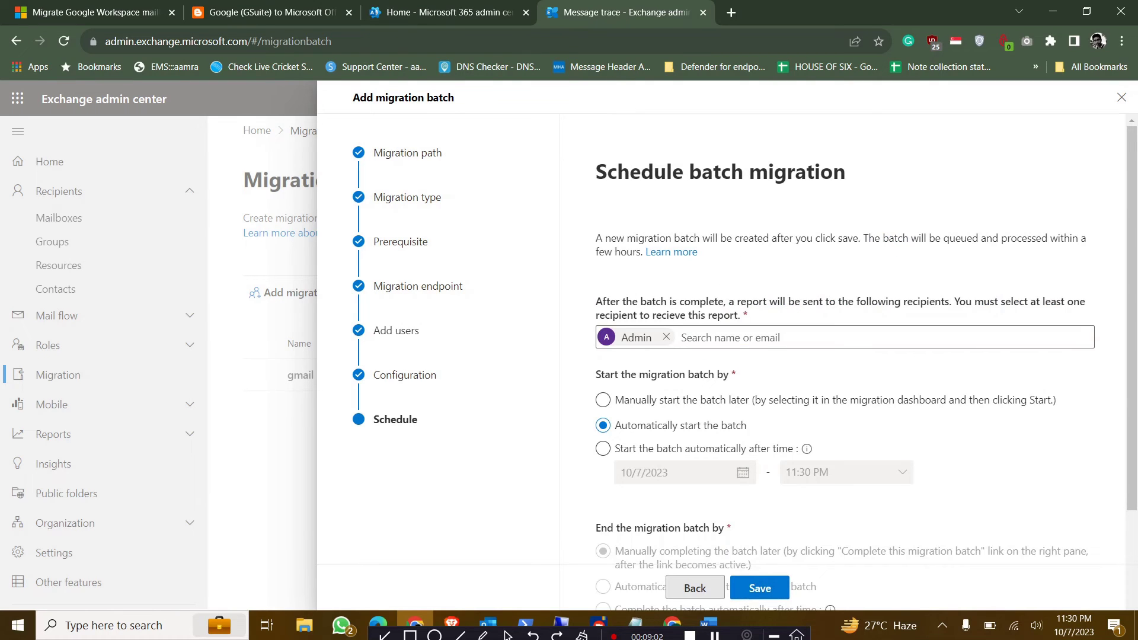
{"action": "scroll", "coordinate": [859, 367], "scroll_direction": "down", "scroll_amount": 2}
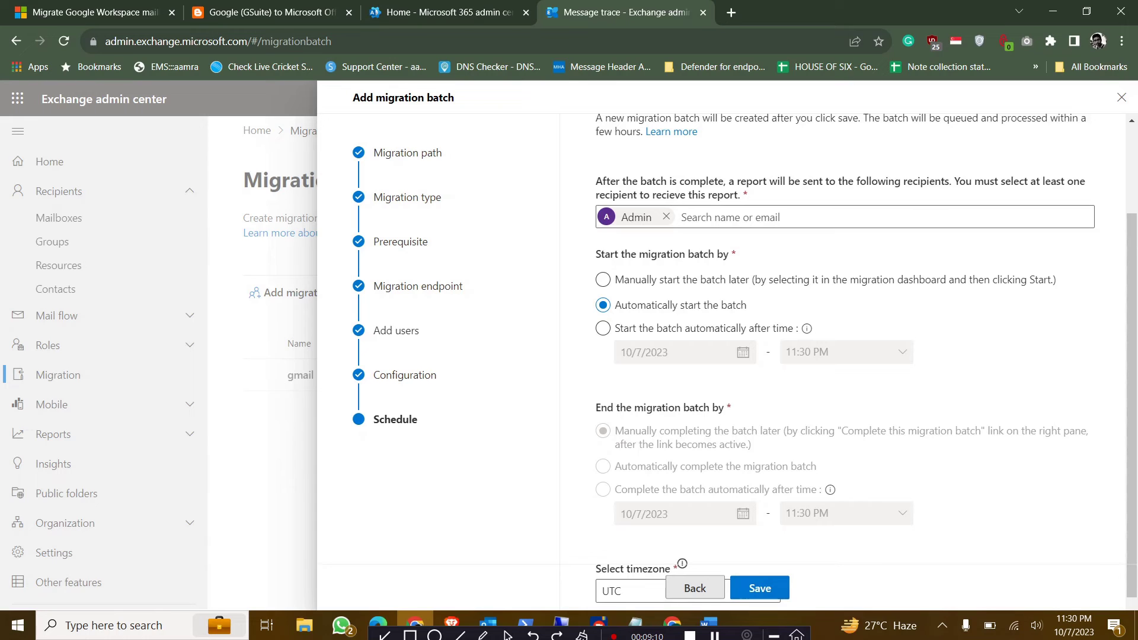
{"action": "left_click", "coordinate": [1121, 97]}
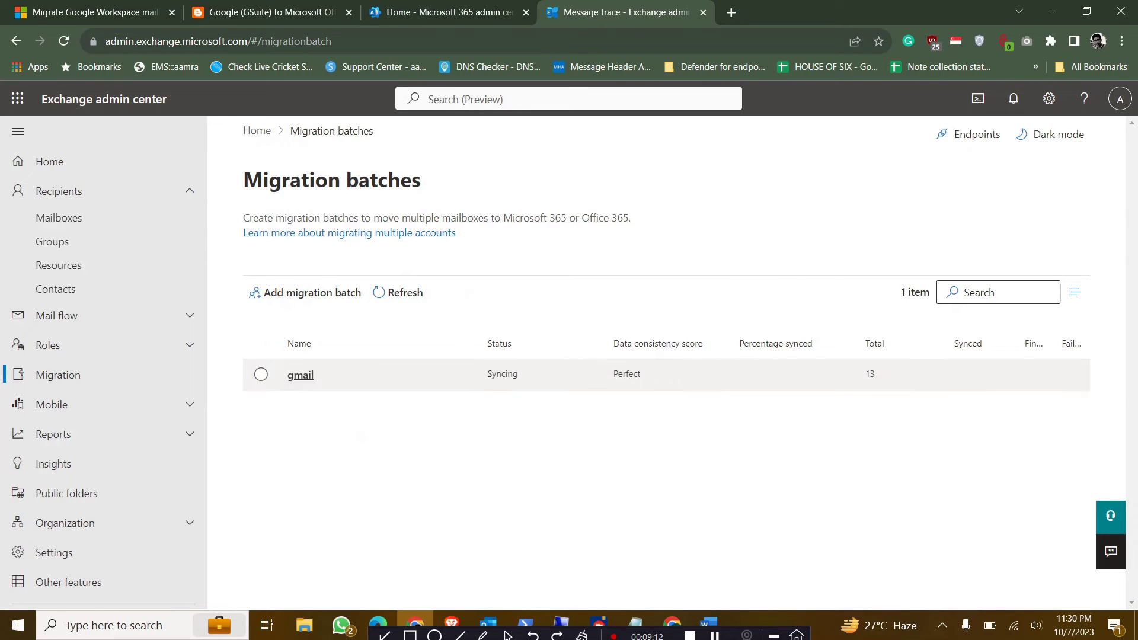
- Open the gmail migration batch's details and examine the sync status and synced items of its mailboxes
{"action": "left_click", "coordinate": [300, 375]}
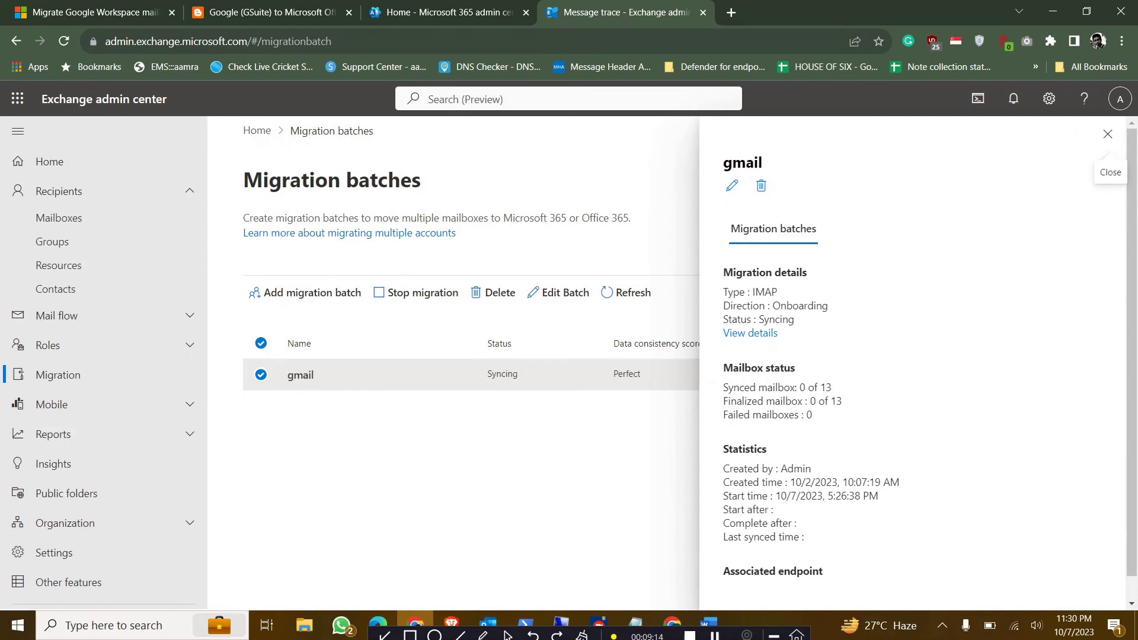
{"action": "left_click", "coordinate": [750, 333]}
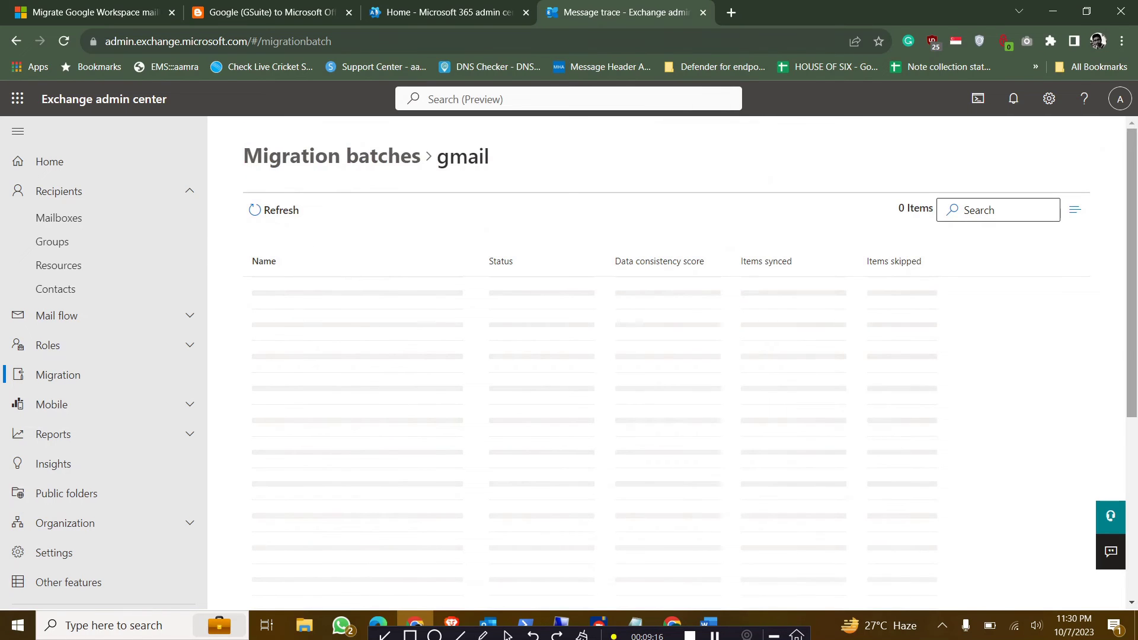
{"action": "scroll", "coordinate": [651, 415], "scroll_direction": "down", "scroll_amount": 2}
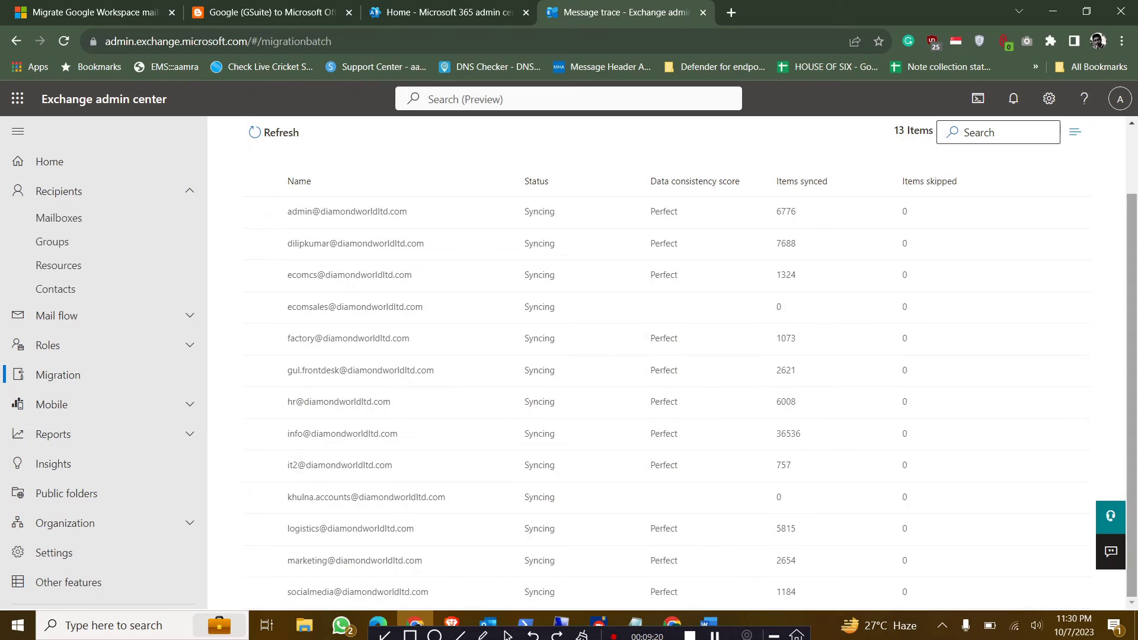
{"action": "scroll", "coordinate": [652, 415], "scroll_direction": "up", "scroll_amount": 2}
{"action": "scroll", "coordinate": [652, 415], "scroll_direction": "down", "scroll_amount": 2}
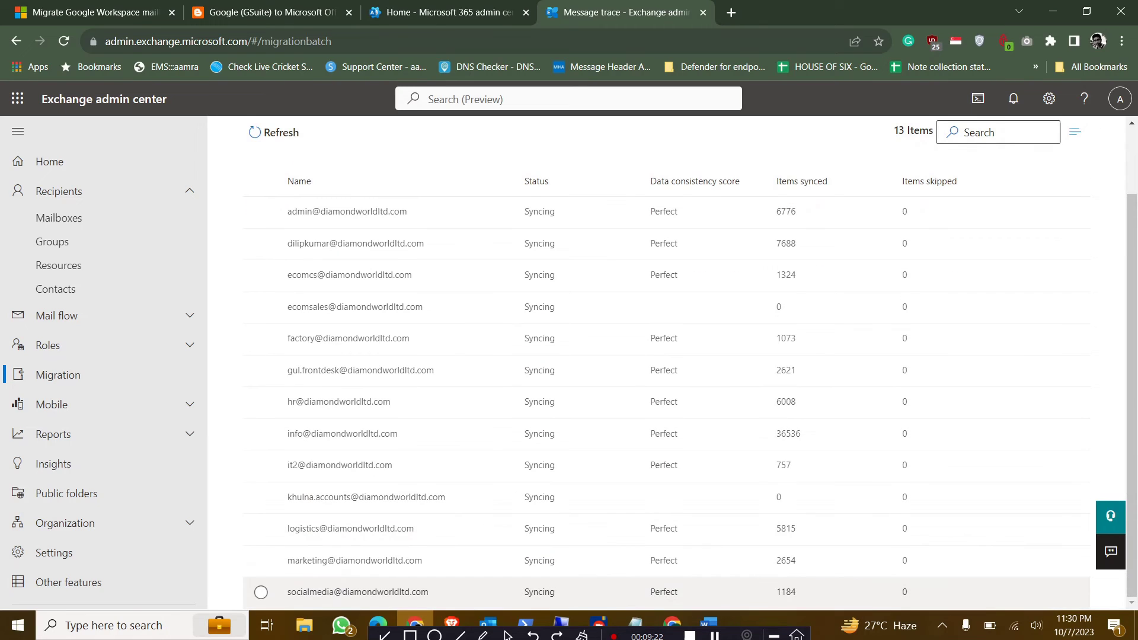
- Examine the logistics mailbox's migrated data and last sync details, and close its details
{"action": "left_click", "coordinate": [350, 528]}
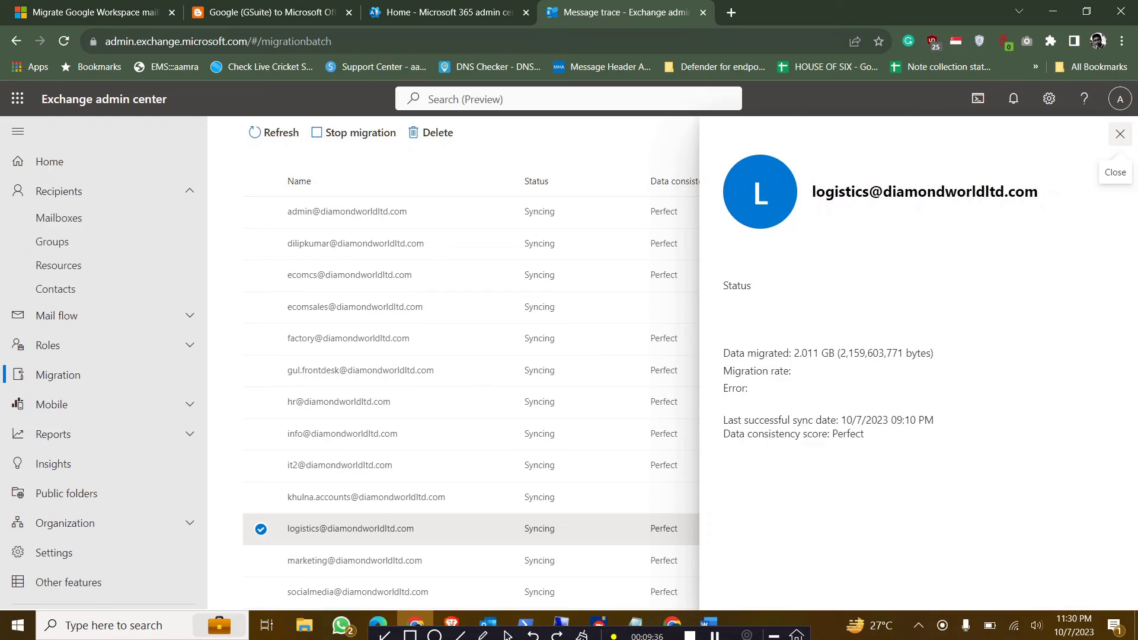
{"action": "left_click", "coordinate": [1120, 134]}
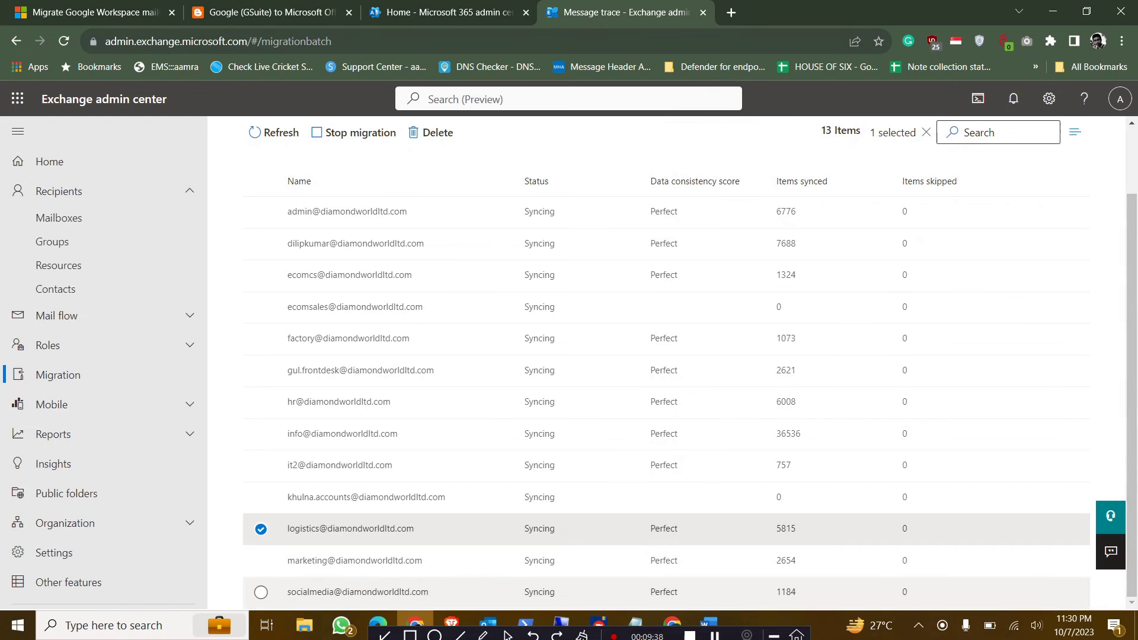
{"action": "left_click_drag", "start_coordinate": [647, 635], "coordinate": [713, 574]}
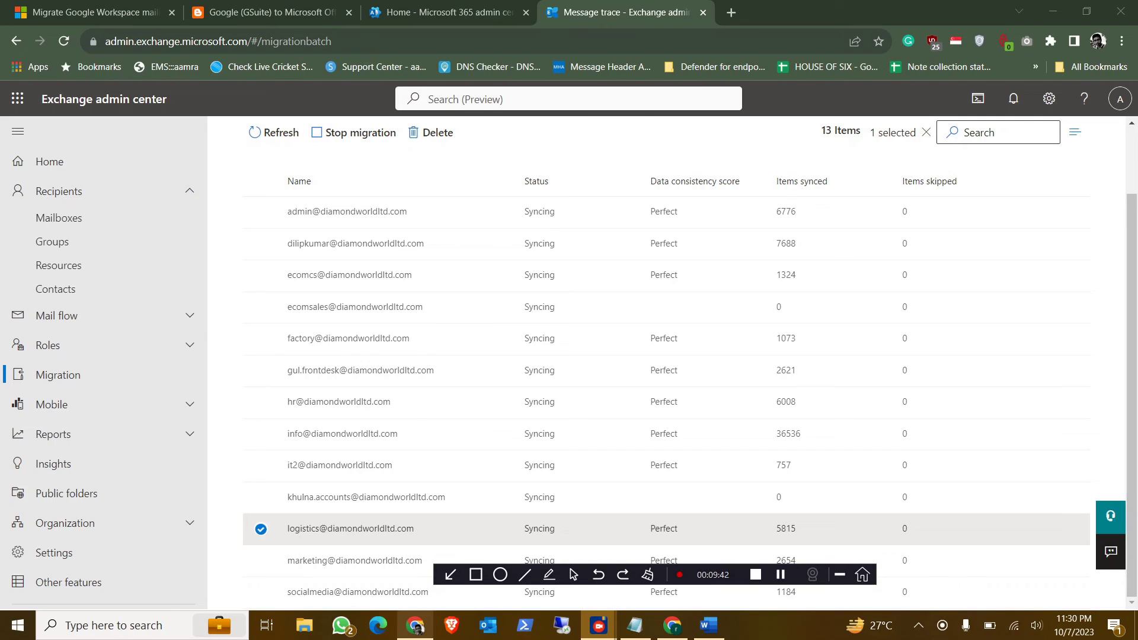
- Return to the Google (GSuite) to Microsoft Office 365 blog article and review its Gmail preparation steps and documents link
{"action": "left_click", "coordinate": [415, 625]}
{"action": "left_click", "coordinate": [272, 12]}
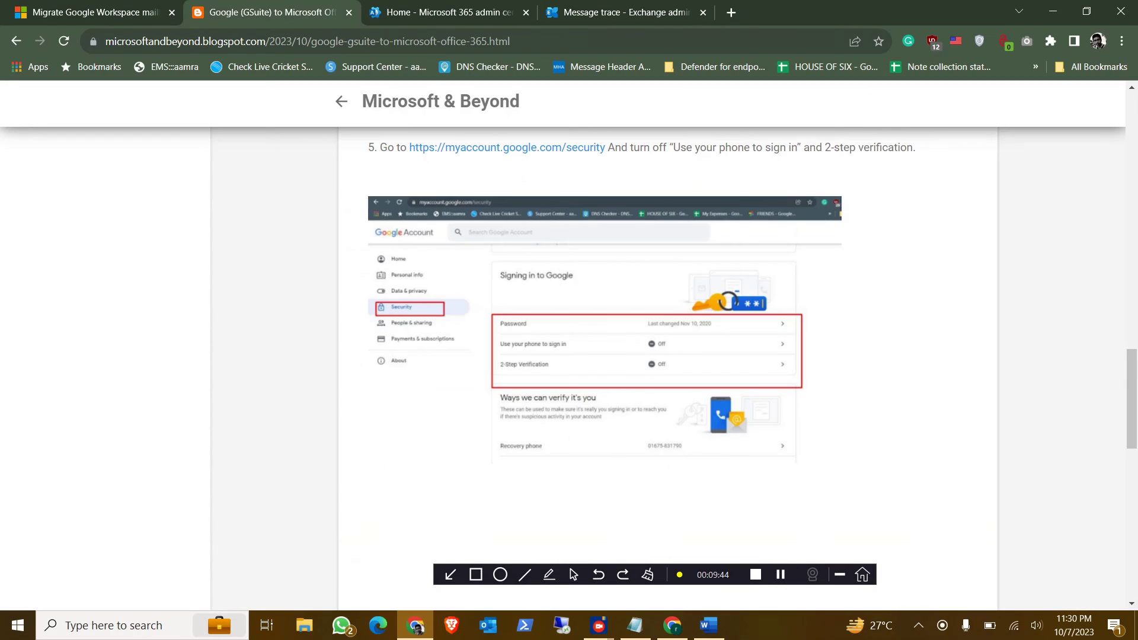
{"action": "scroll", "coordinate": [610, 356], "scroll_direction": "up", "scroll_amount": 10}
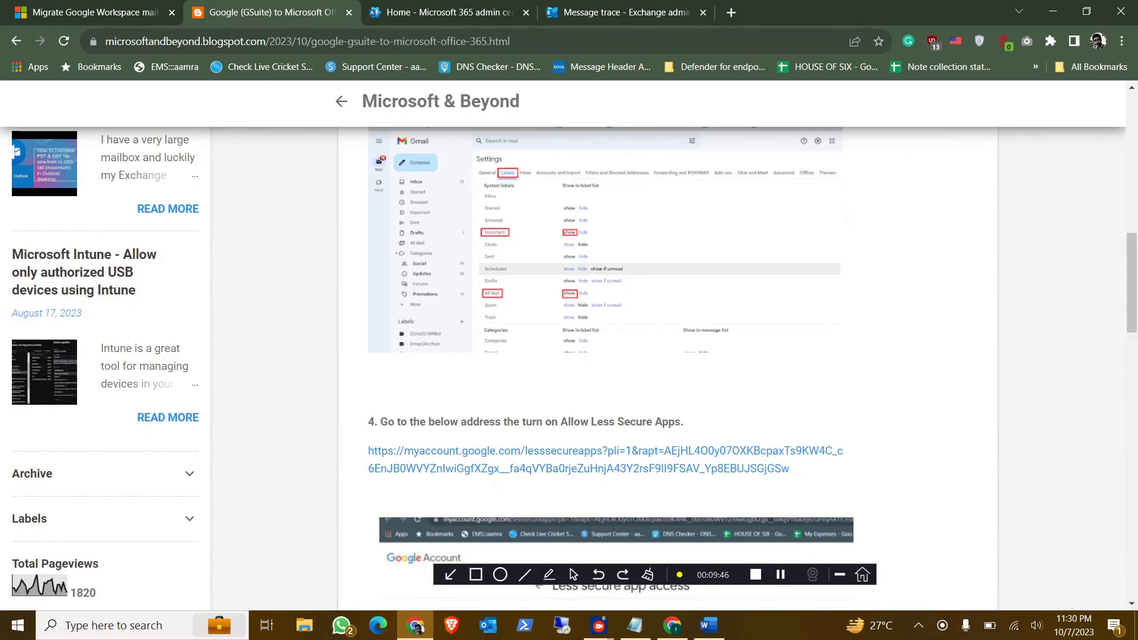
{"action": "scroll", "coordinate": [610, 356], "scroll_direction": "up", "scroll_amount": 8}
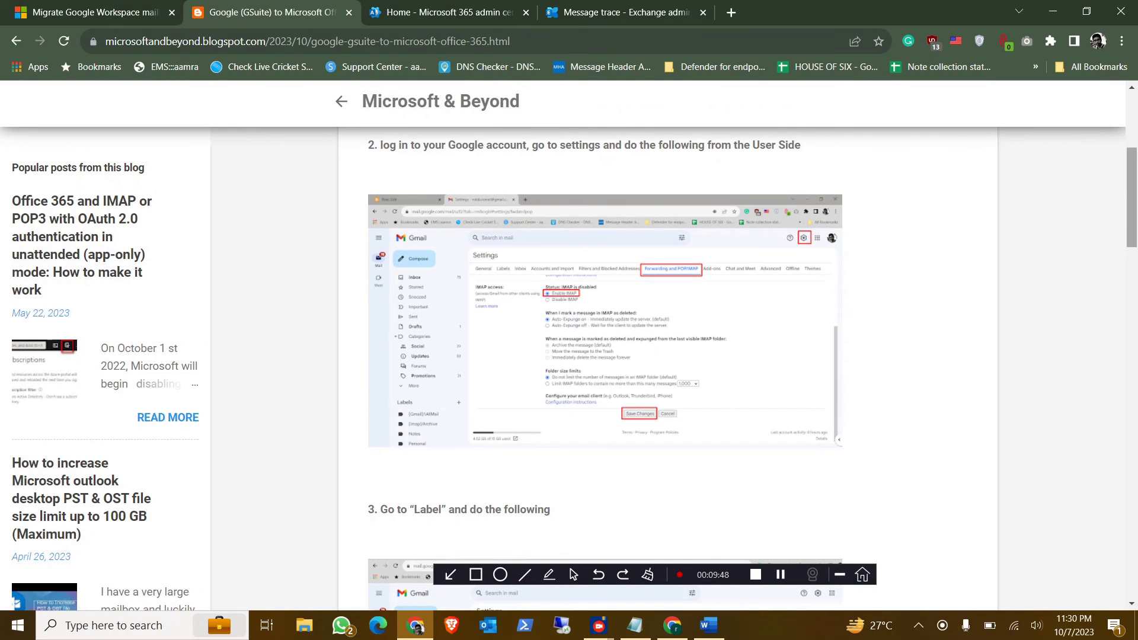
{"action": "scroll", "coordinate": [610, 356], "scroll_direction": "up", "scroll_amount": 2}
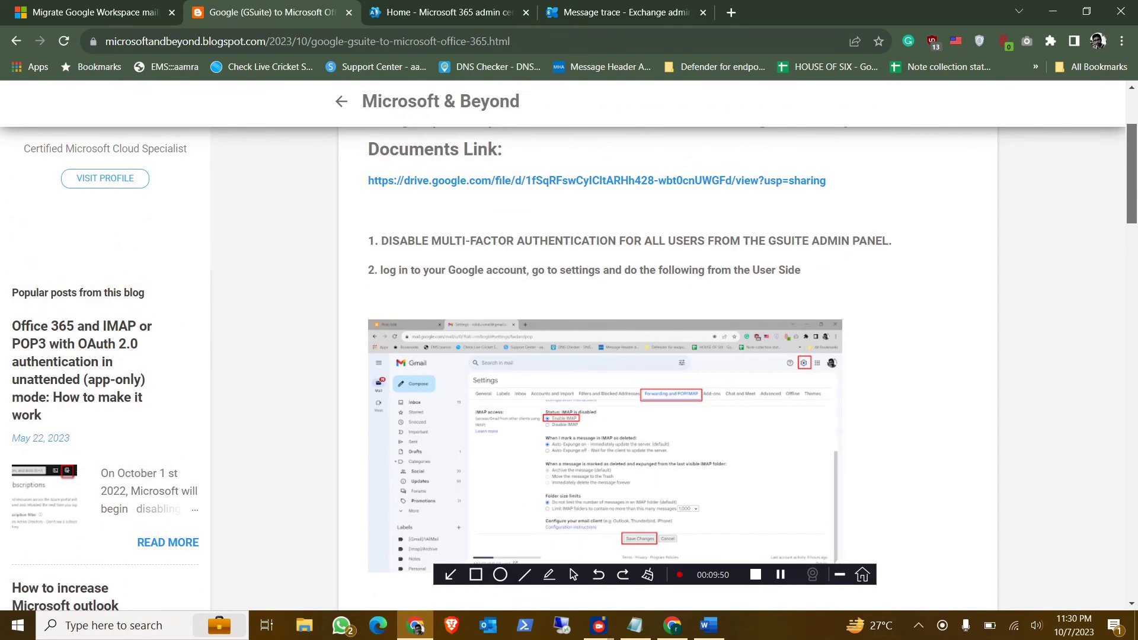
{"action": "scroll", "coordinate": [610, 355], "scroll_direction": "down", "scroll_amount": 20}
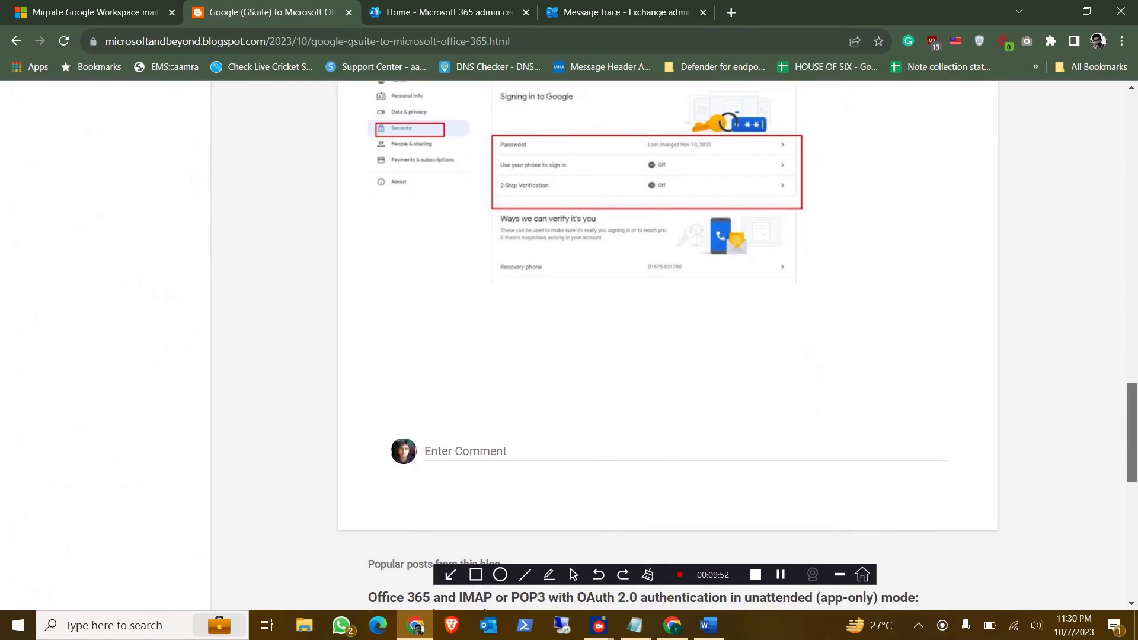
- Check the batch's mailbox sync list and review the blog article's Gmail preparation steps back up to its documents link
{"action": "scroll", "coordinate": [610, 356], "scroll_direction": "up", "scroll_amount": 4}
{"action": "left_click", "coordinate": [621, 13]}
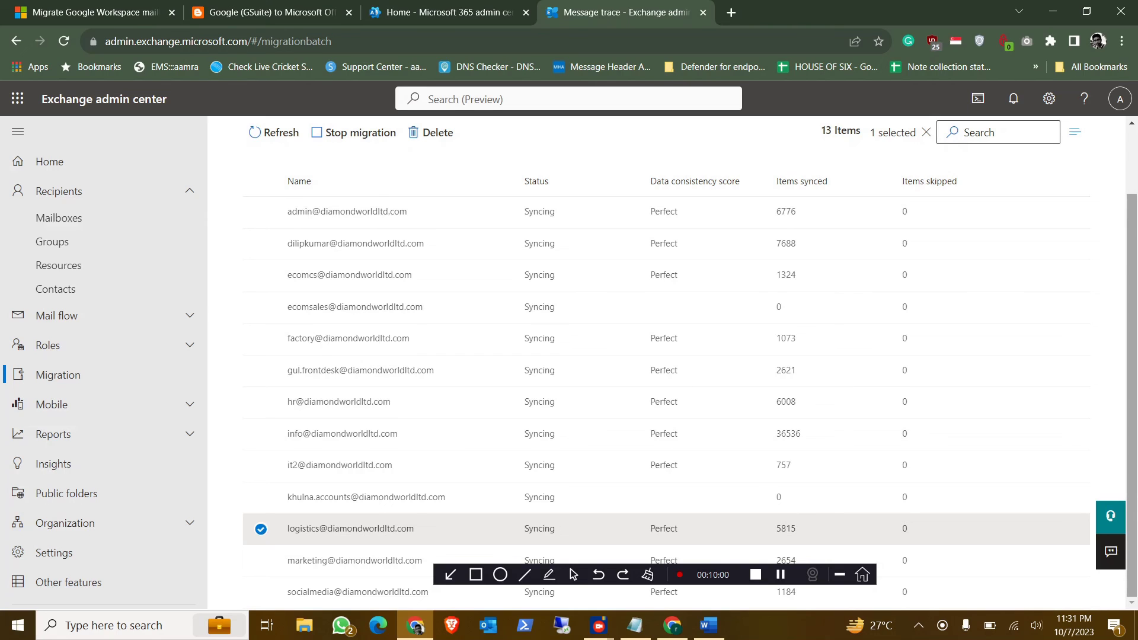
{"action": "left_click", "coordinate": [271, 13]}
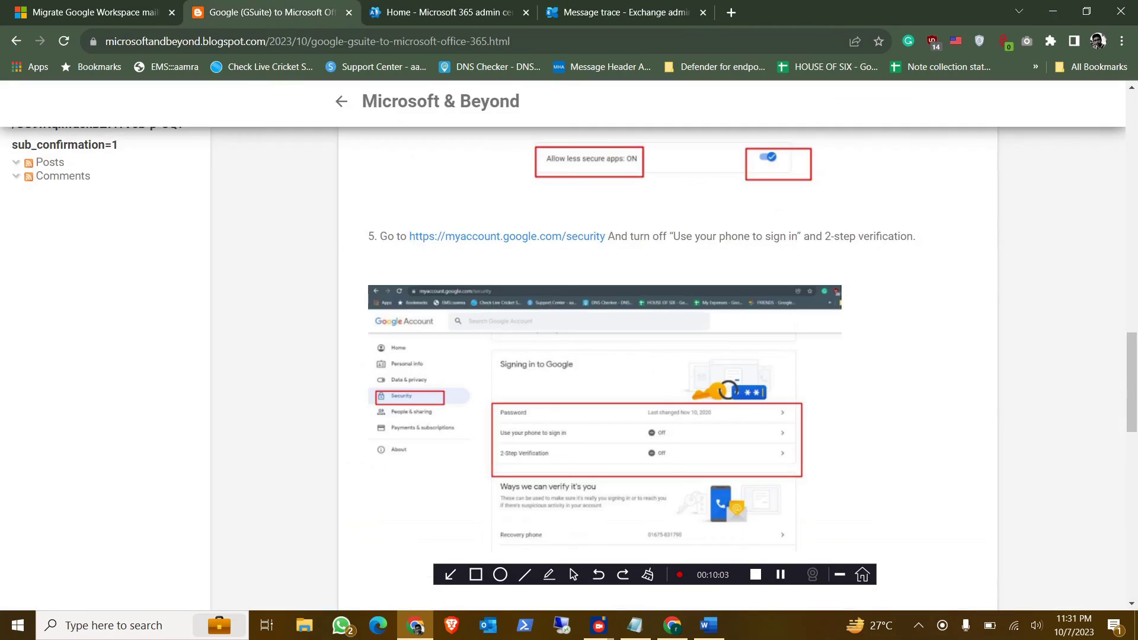
{"action": "scroll", "coordinate": [593, 355], "scroll_direction": "up", "scroll_amount": 7}
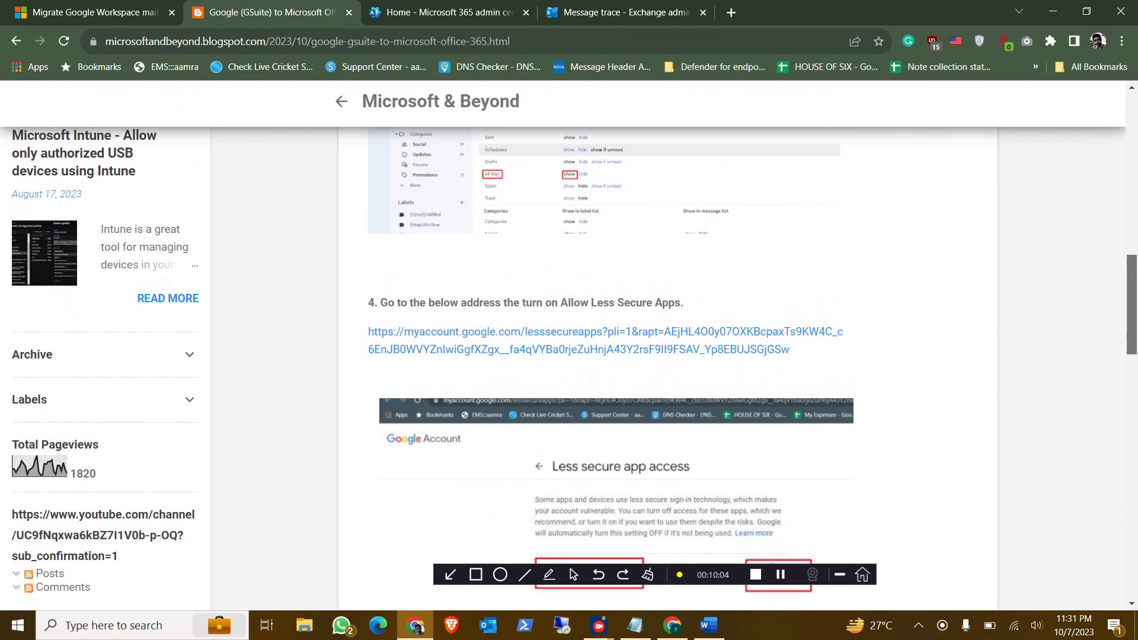
{"action": "scroll", "coordinate": [593, 355], "scroll_direction": "up", "scroll_amount": 10}
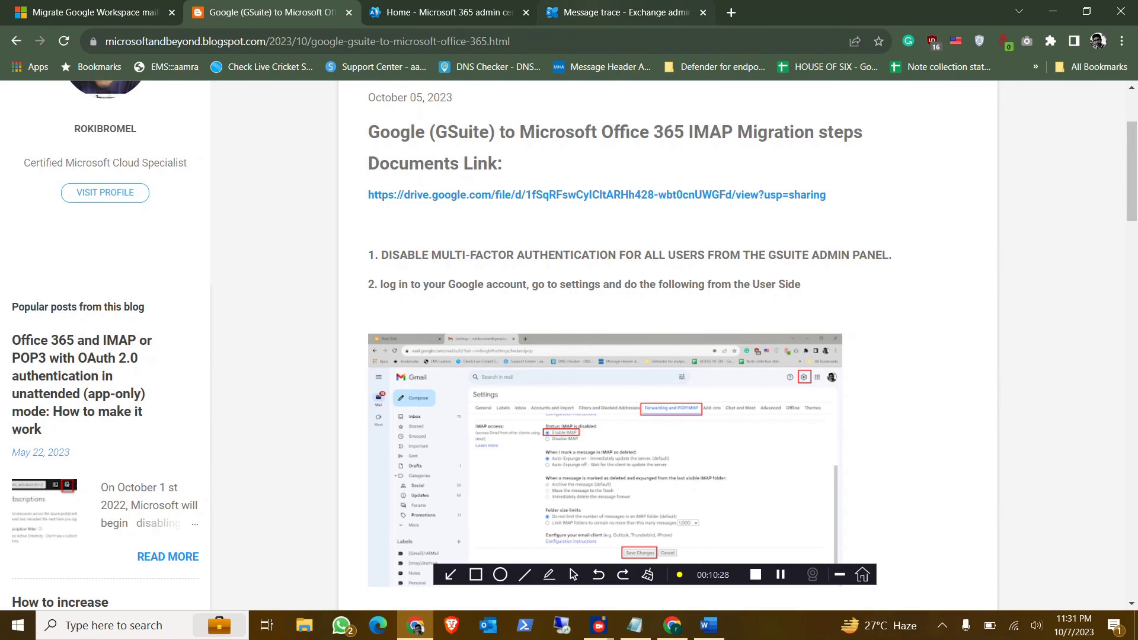
- Revisit the batch's mailbox list and the blog article, and switch to the Word document outlining the IMAP migration steps
{"action": "key", "text": "ctrl+4"}
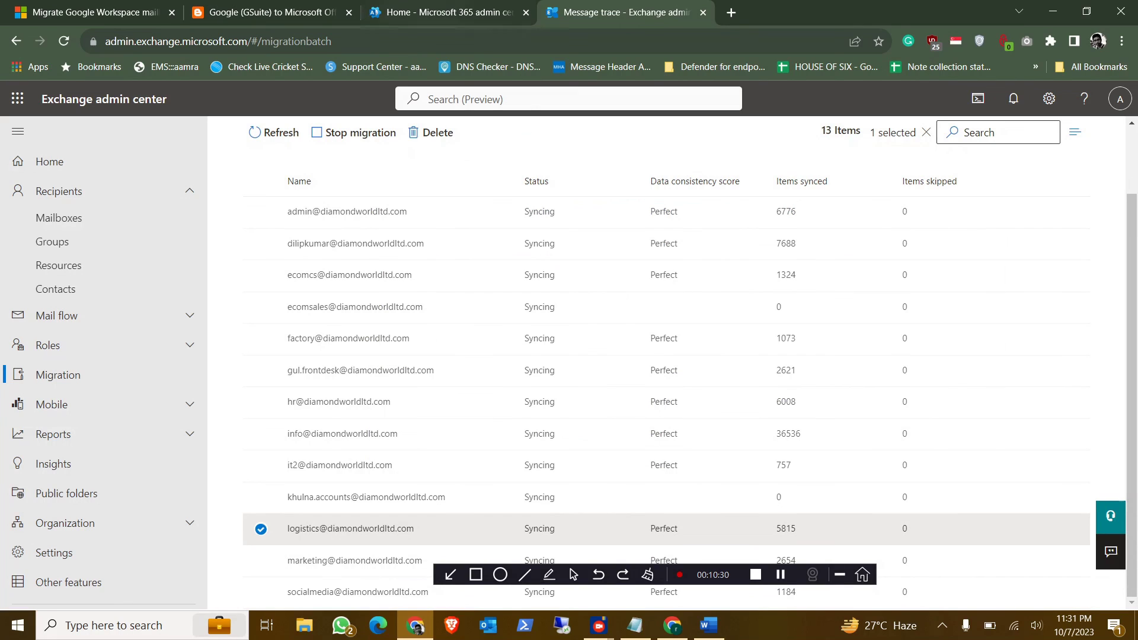
{"action": "key", "text": "ctrl+3"}
{"action": "key", "text": "ctrl+4"}
{"action": "left_click", "coordinate": [255, 12]}
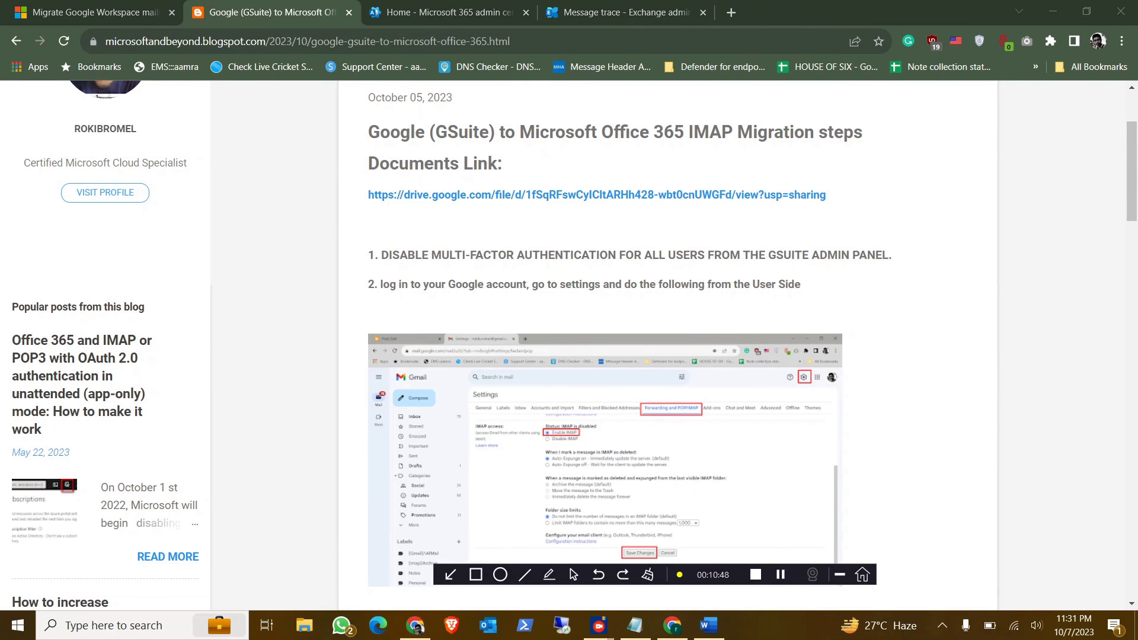
{"action": "left_click", "coordinate": [708, 625]}
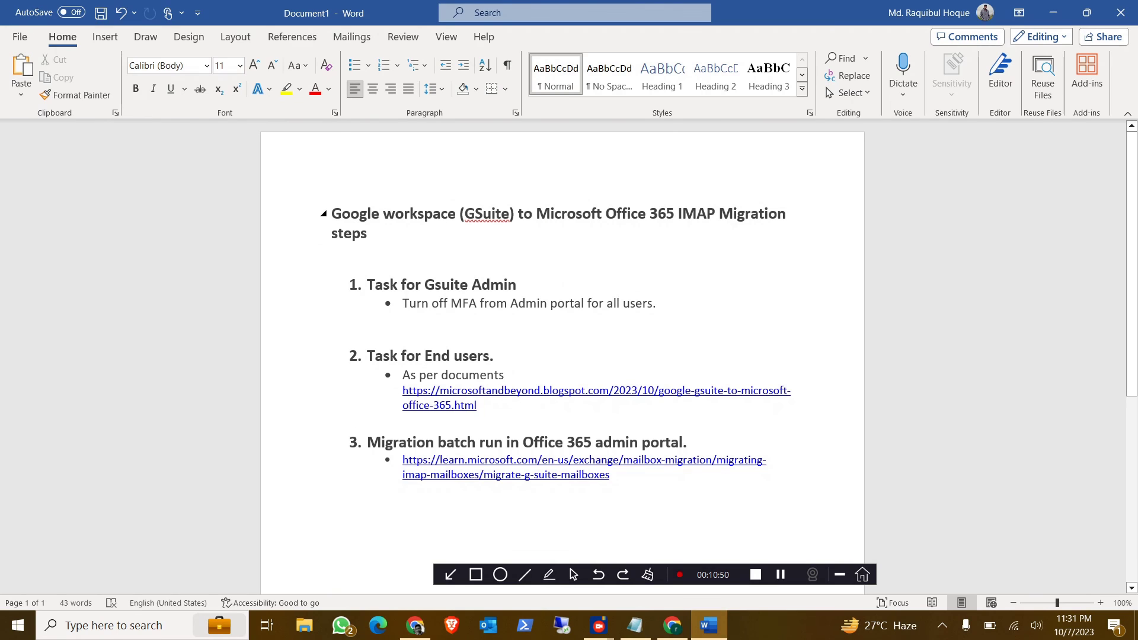